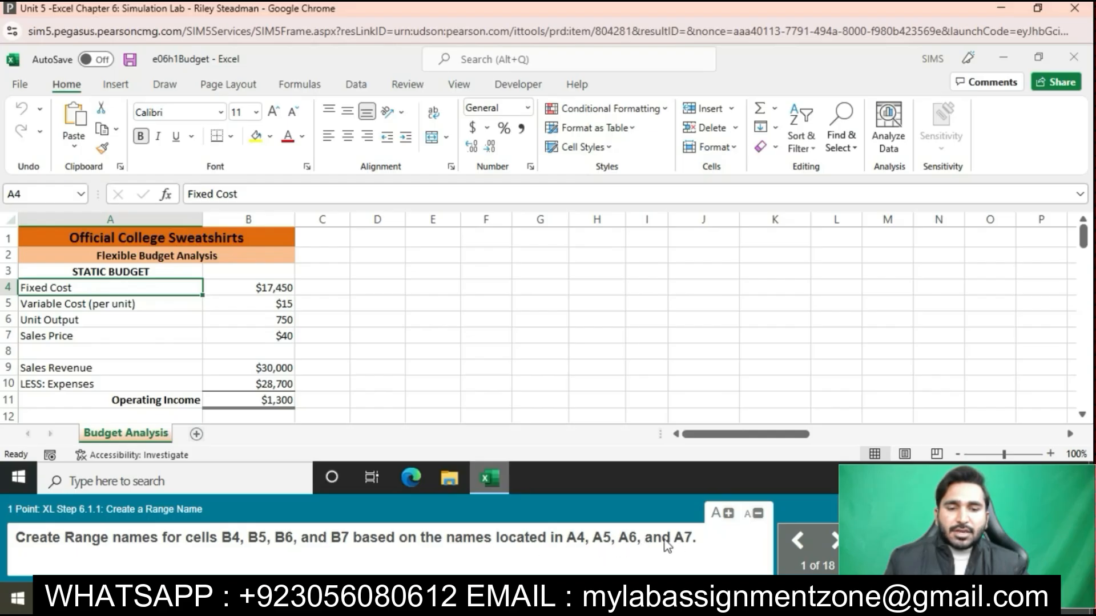
# Create range names for cells B4 through B7 from the labels in the left column of A4:B7
pyautogui.moveTo(160, 286); pyautogui.dragTo(264, 339)
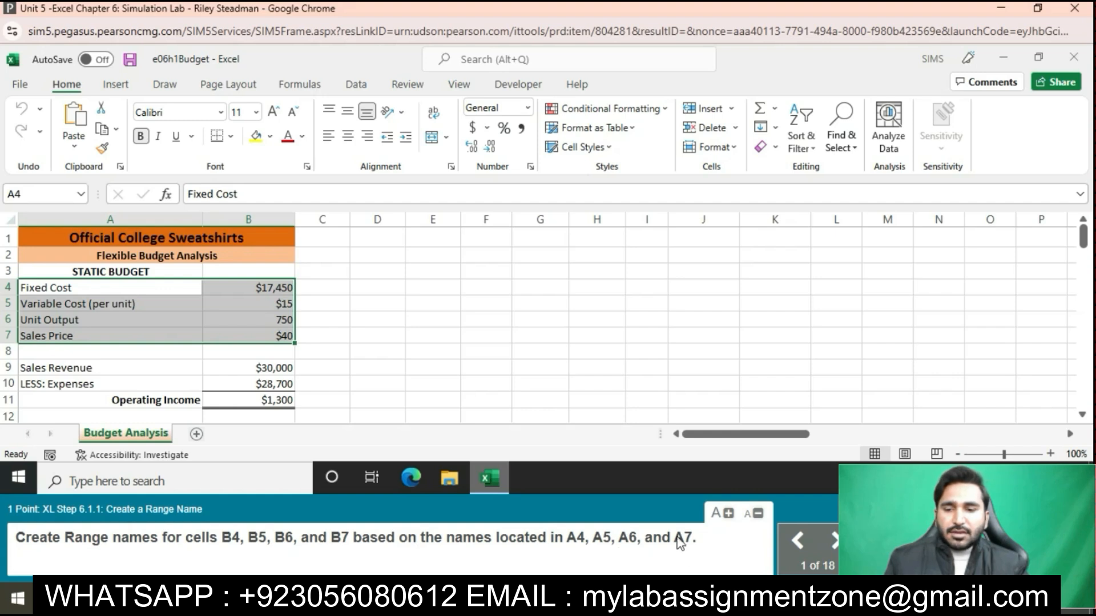
pyautogui.click(306, 87)
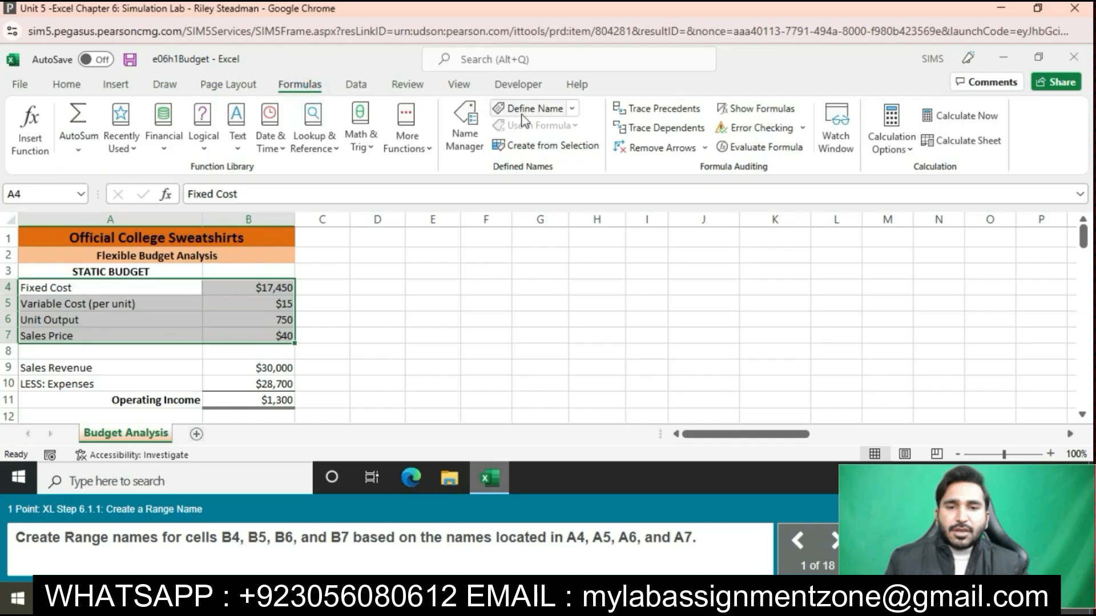
pyautogui.click(553, 146)
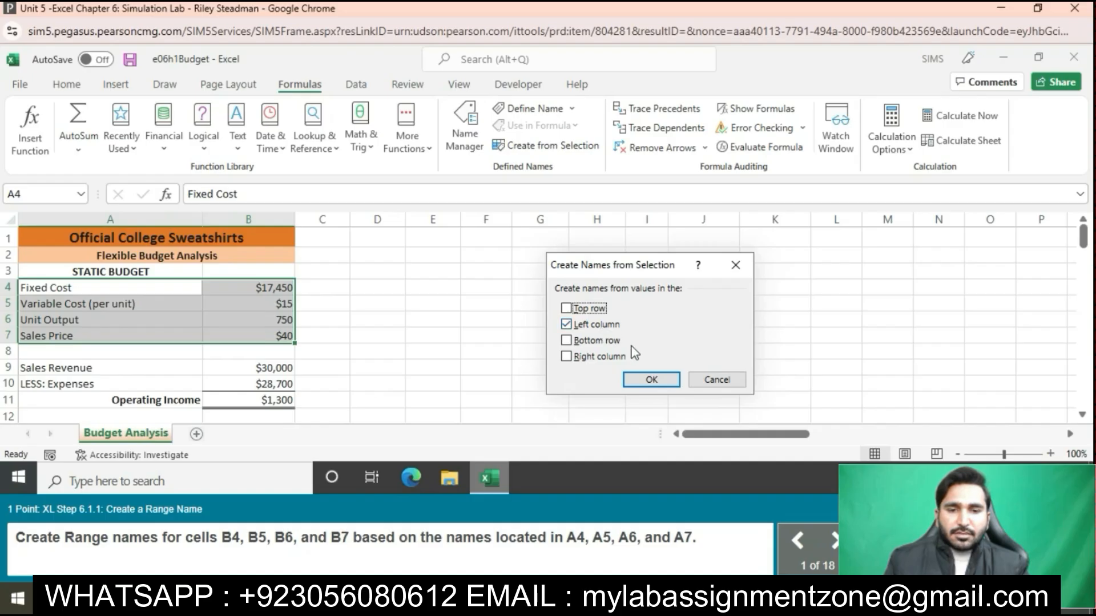
pyautogui.click(650, 379)
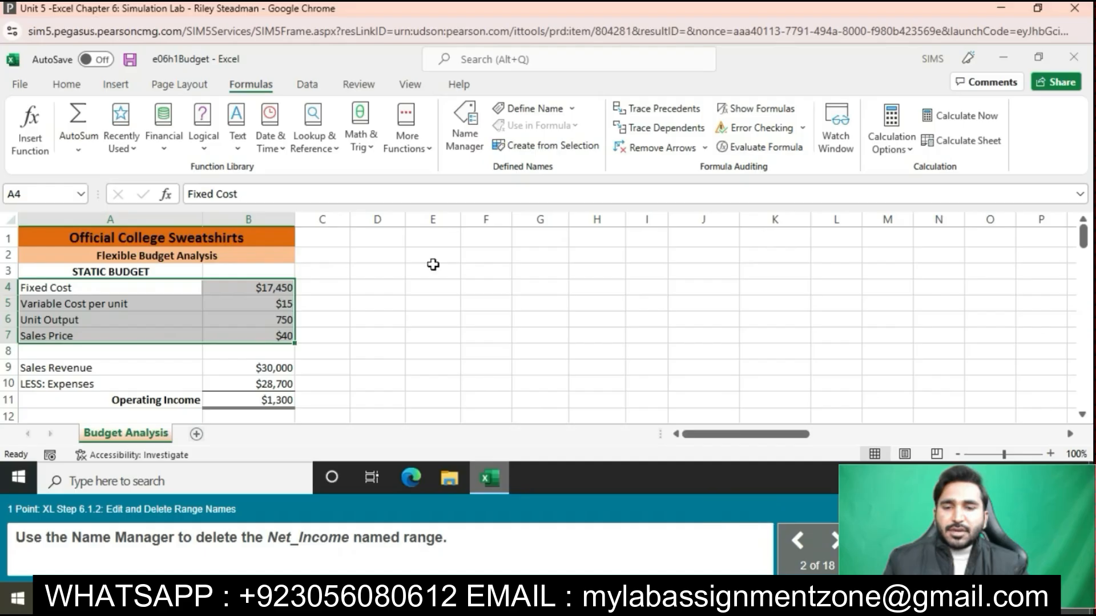
# Delete the Net_Income named range with the Name Manager
pyautogui.click(469, 141)
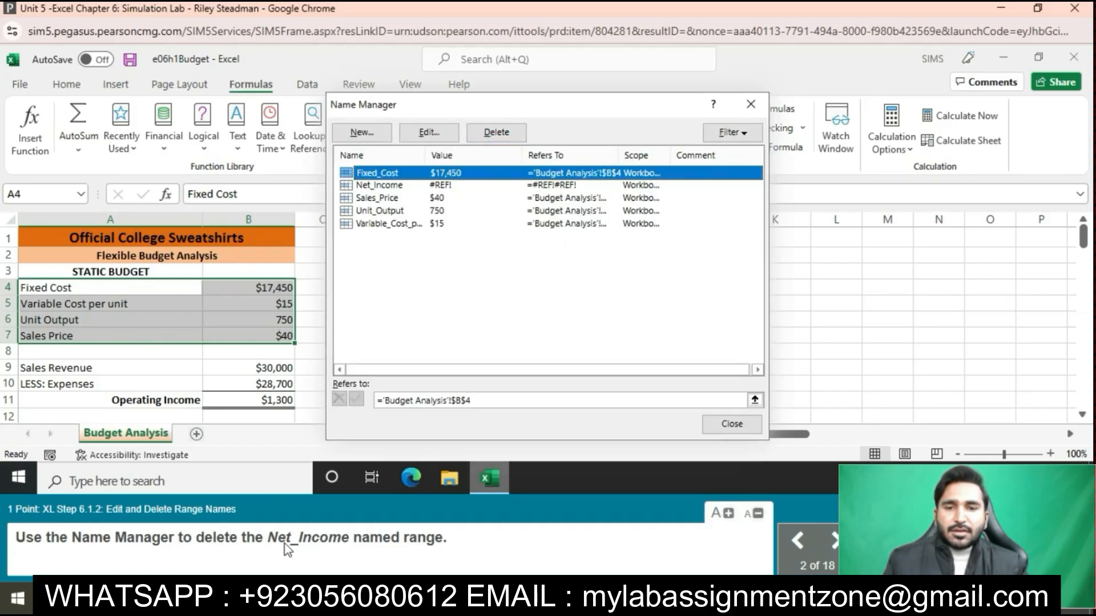
pyautogui.click(380, 185)
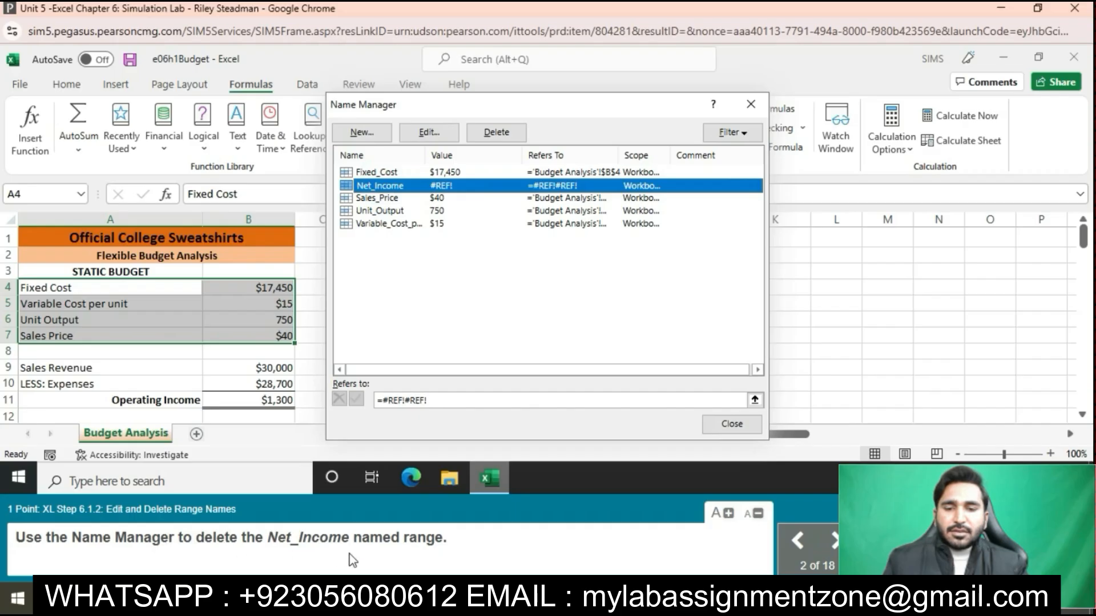
pyautogui.click(496, 131)
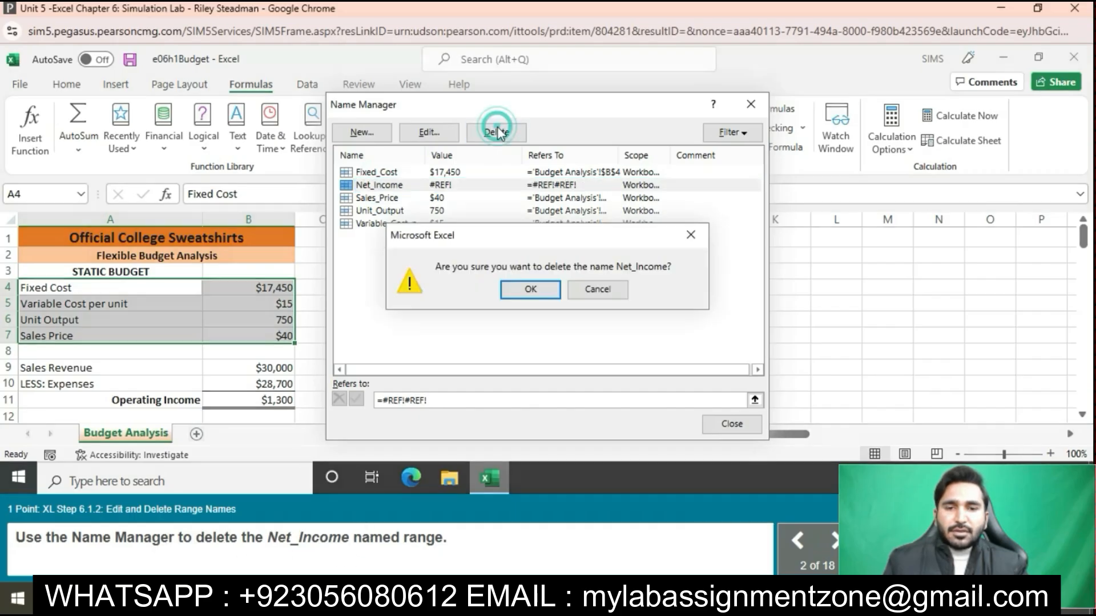
pyautogui.click(529, 297)
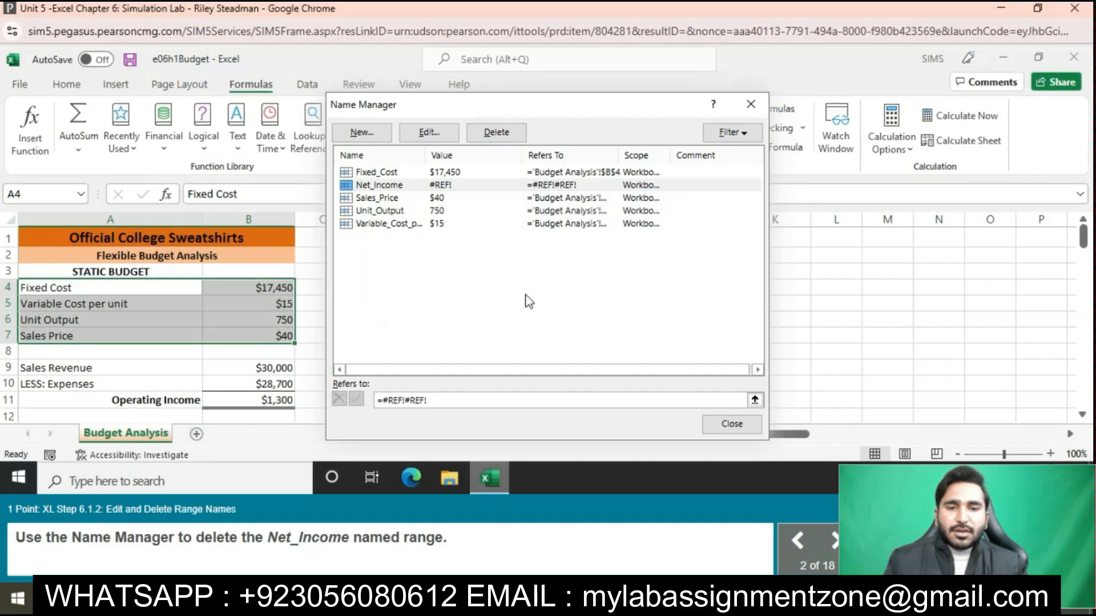
pyautogui.click(731, 424)
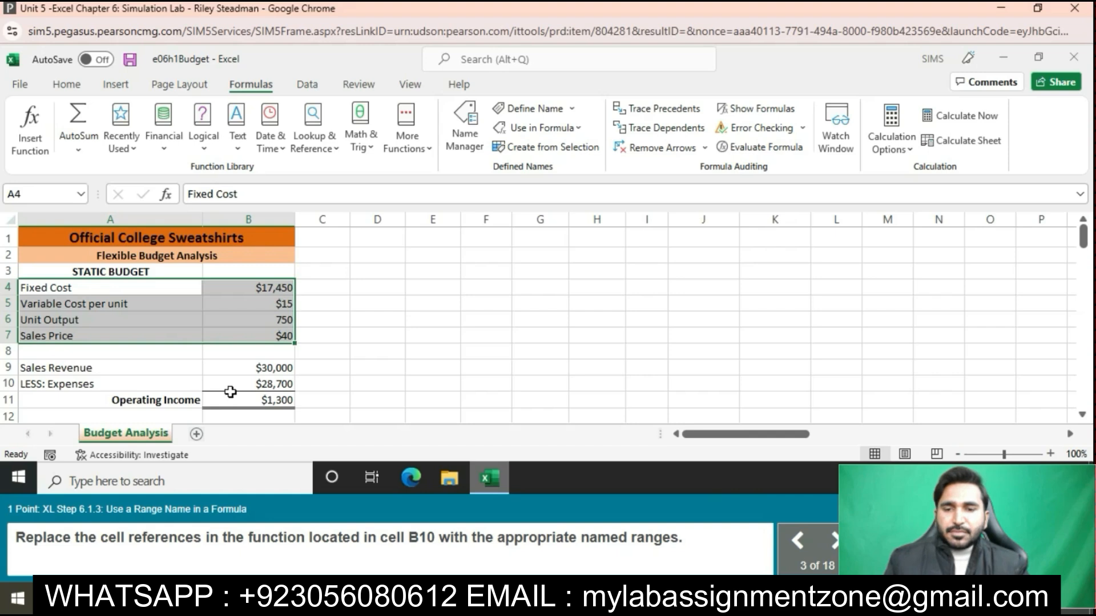
# Replace the B4 reference in cell B10's expenses formula with the named range Fixed_Cost
pyautogui.click(253, 377)
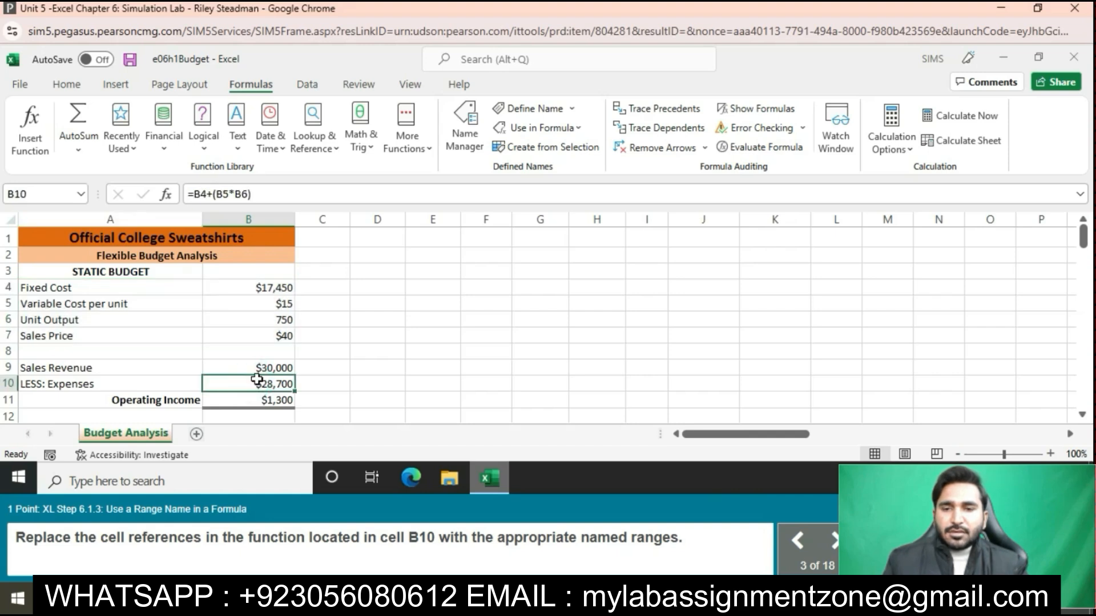
pyautogui.click(207, 195)
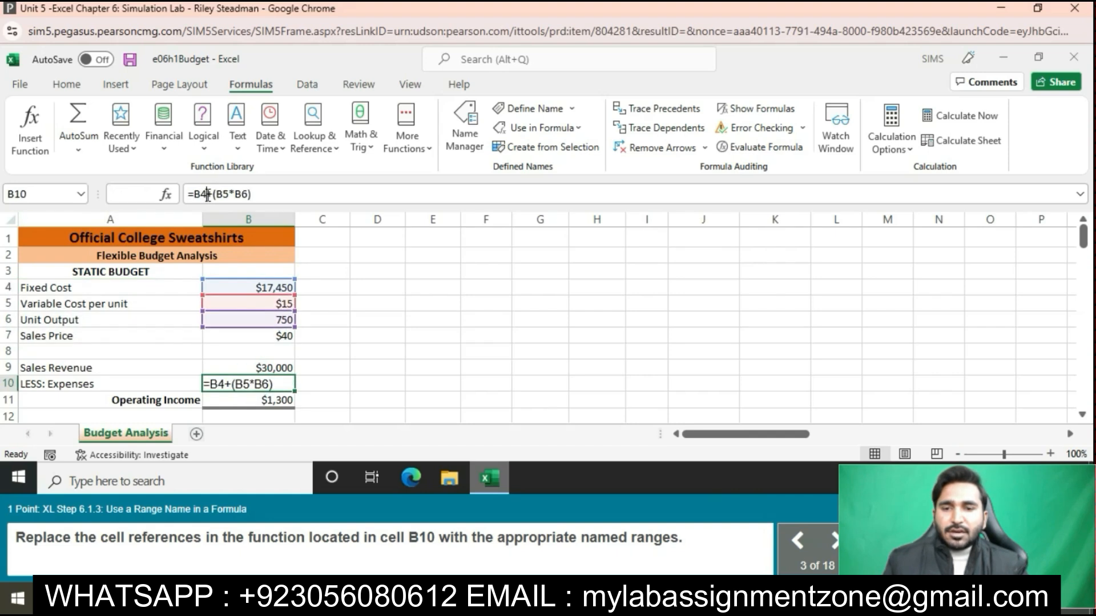
pyautogui.press('BackSpace')
pyautogui.press('BackSpace')
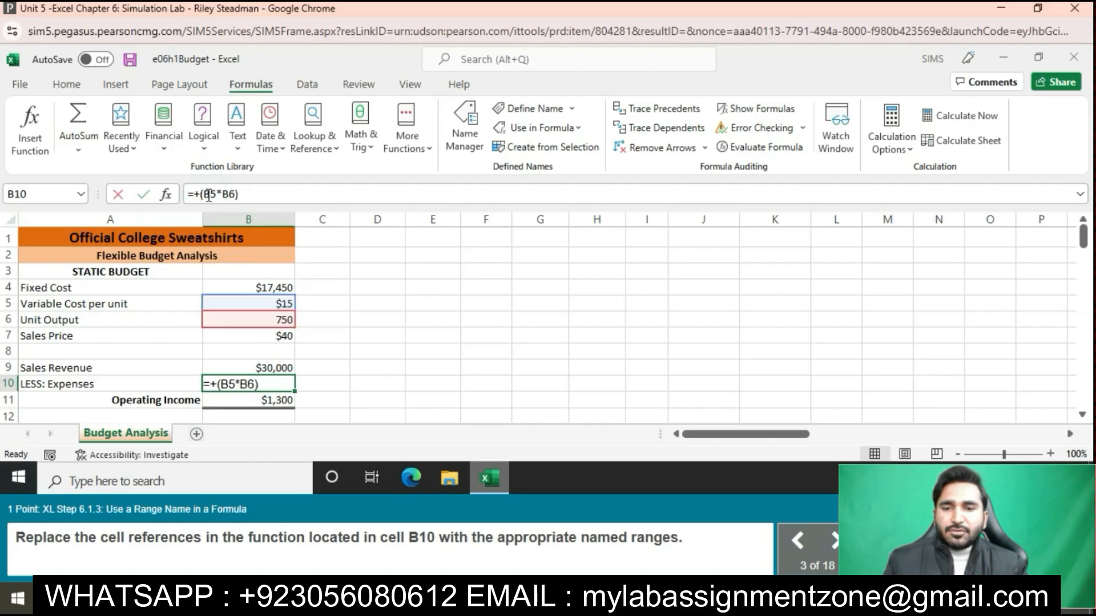
pyautogui.click(277, 287)
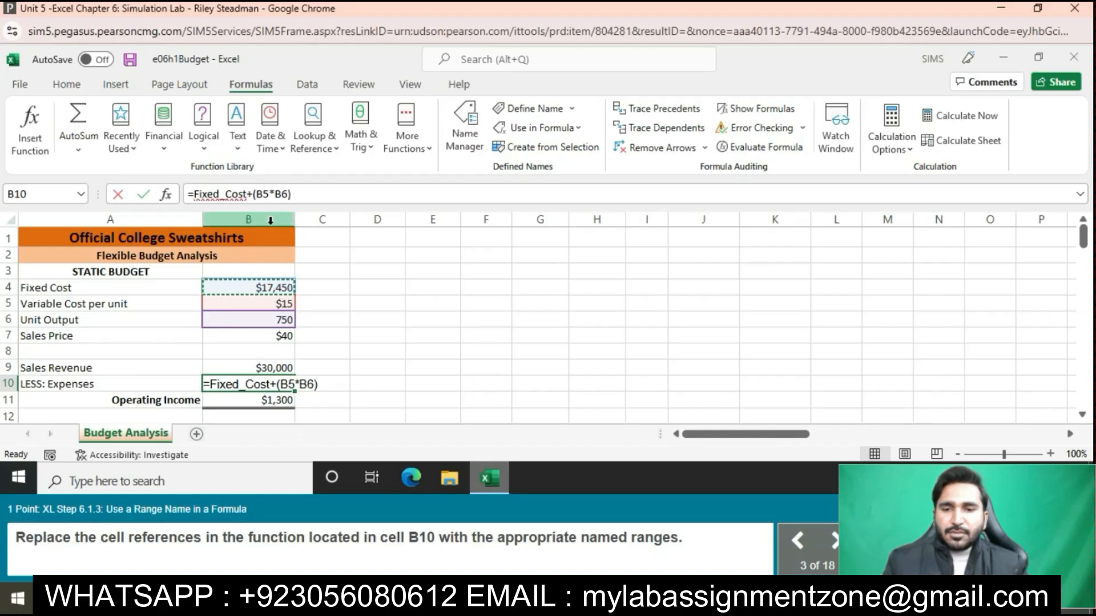
# Replace B5 and B6 in cell B10's formula with Variable_Cost_per_unit and Unit_Output, and commit the formula
pyautogui.click(270, 193)
pyautogui.press('BackSpace')
pyautogui.press('BackSpace')
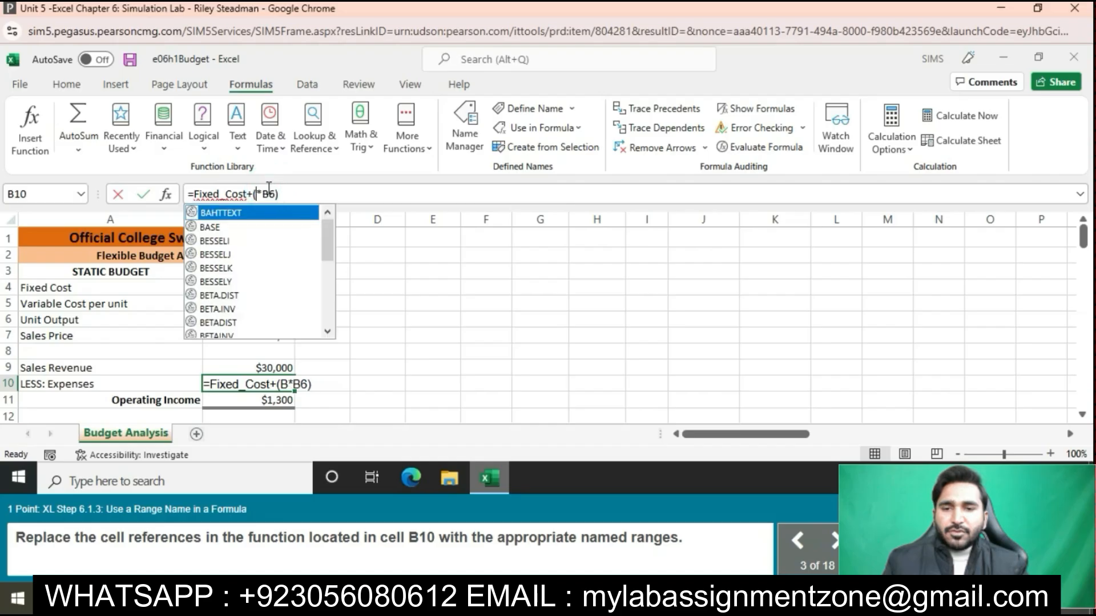
pyautogui.click(277, 301)
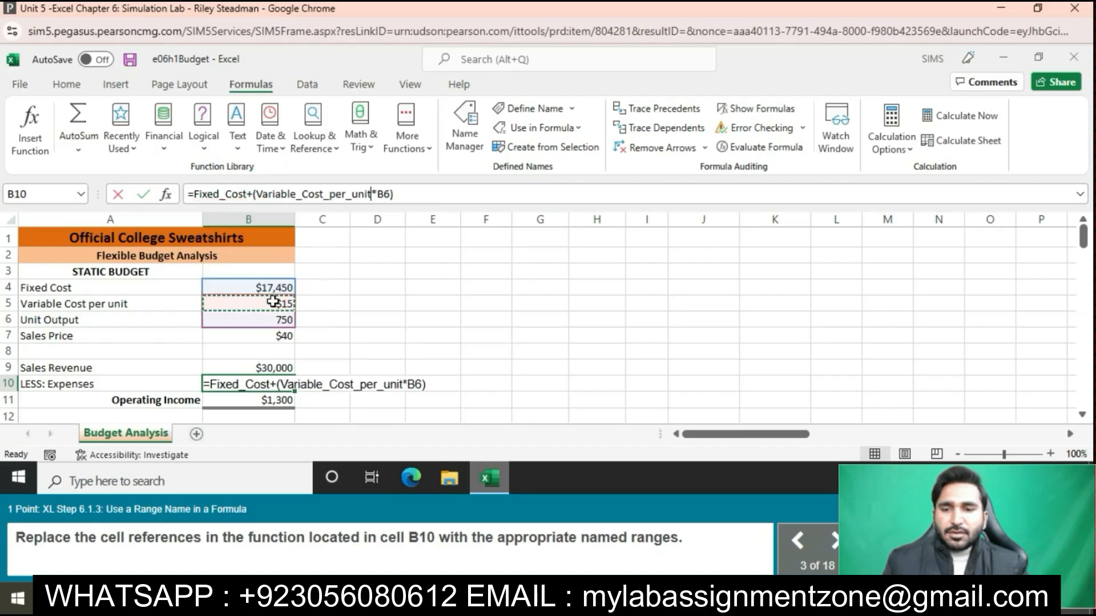
pyautogui.click(388, 193)
pyautogui.press('BackSpace')
pyautogui.press('BackSpace')
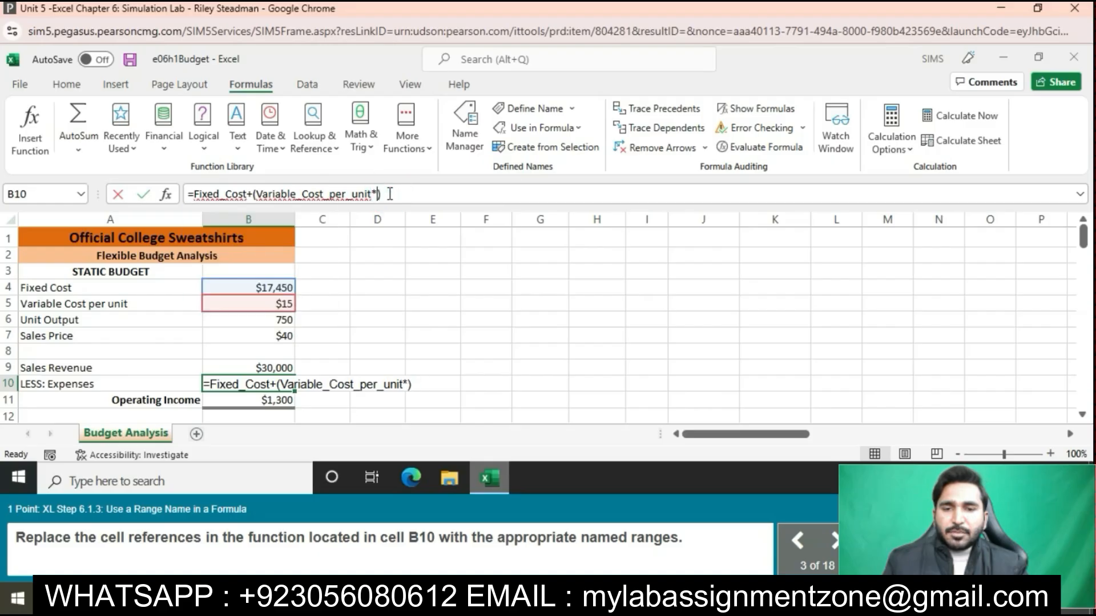
pyautogui.click(267, 318)
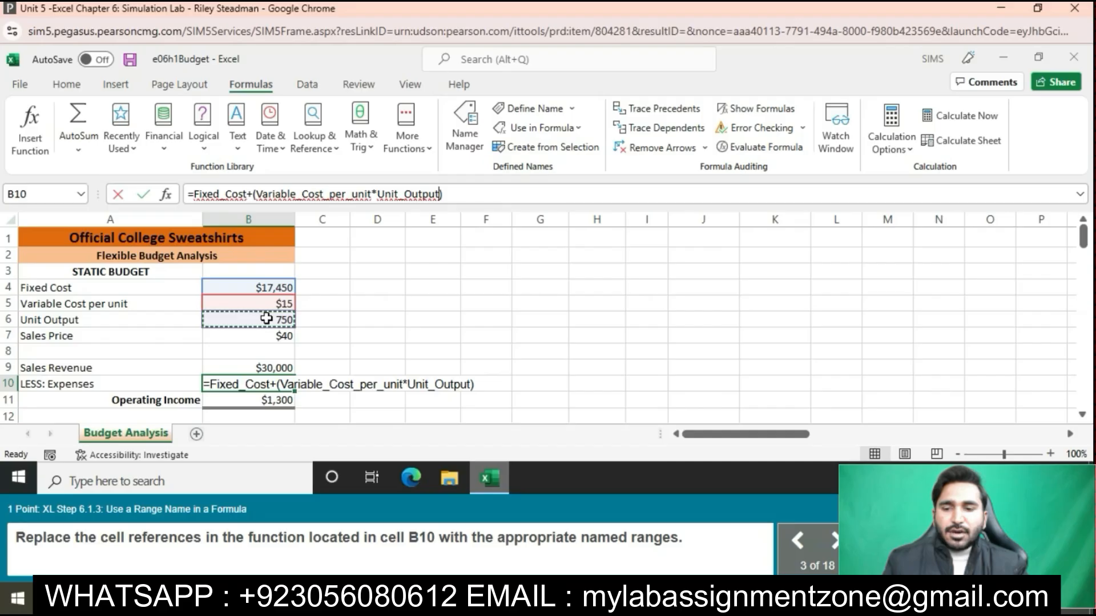
pyautogui.press('Return')
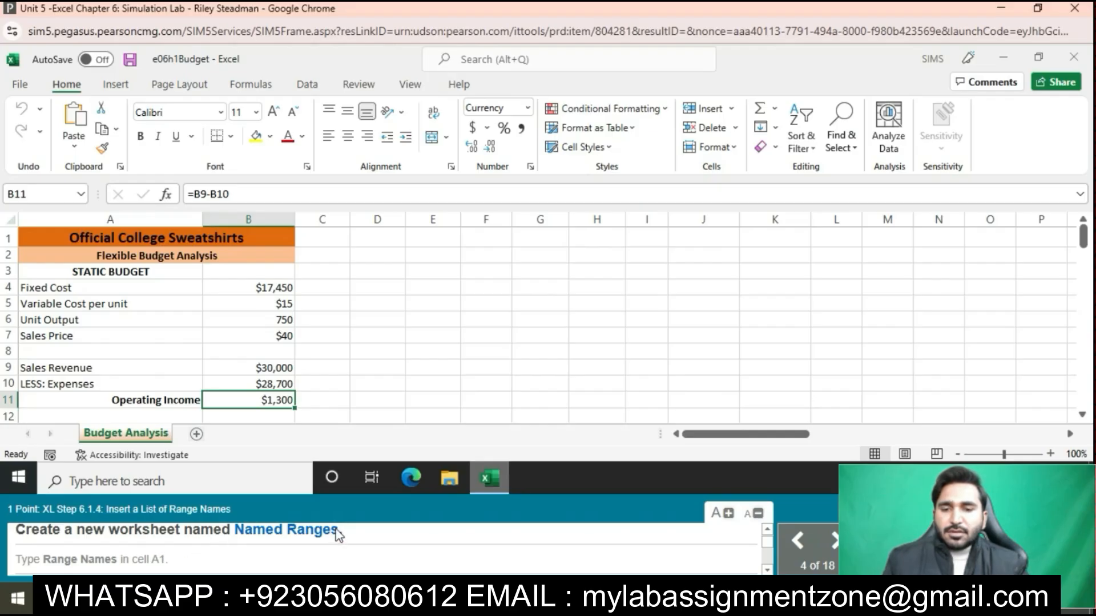
# Add a new worksheet and name it Named Ranges
pyautogui.click(197, 436)
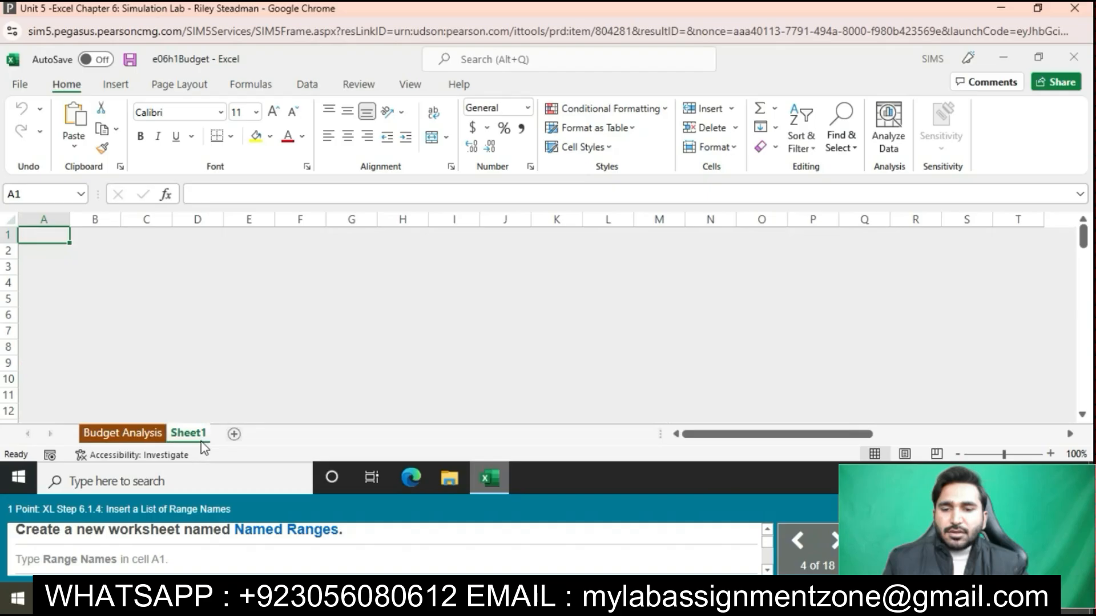
pyautogui.doubleClick(201, 441)
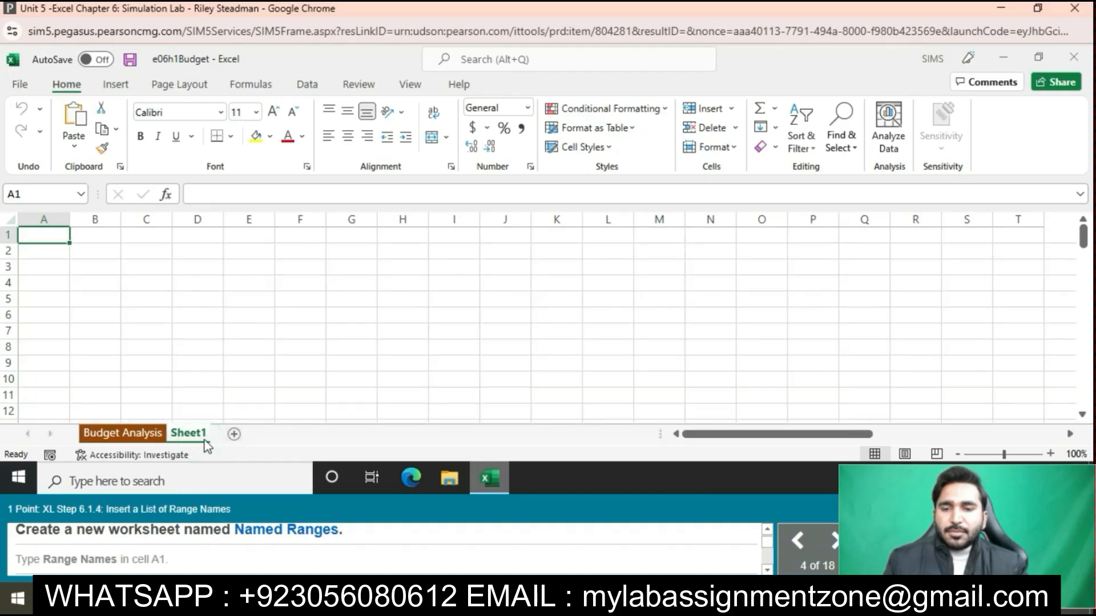
pyautogui.rightClick(204, 441)
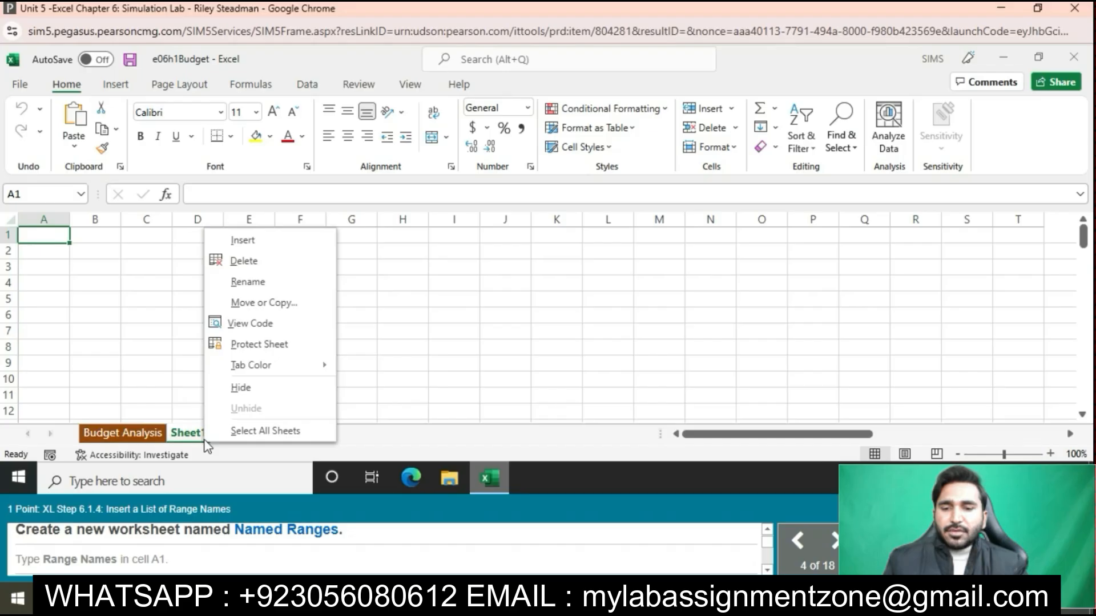
pyautogui.click(274, 280)
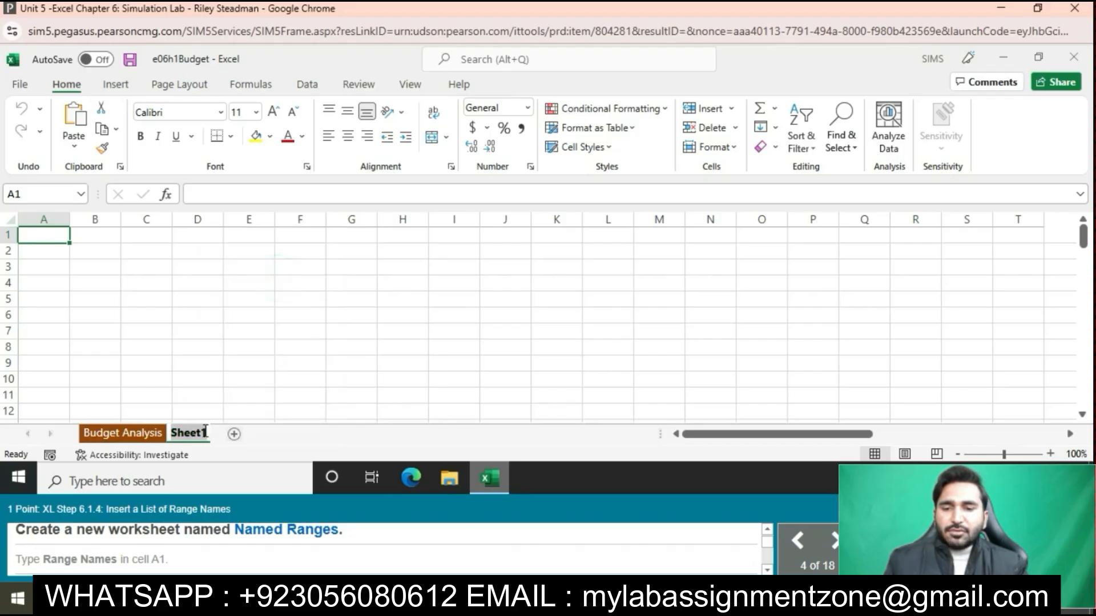
pyautogui.press('BackSpace')
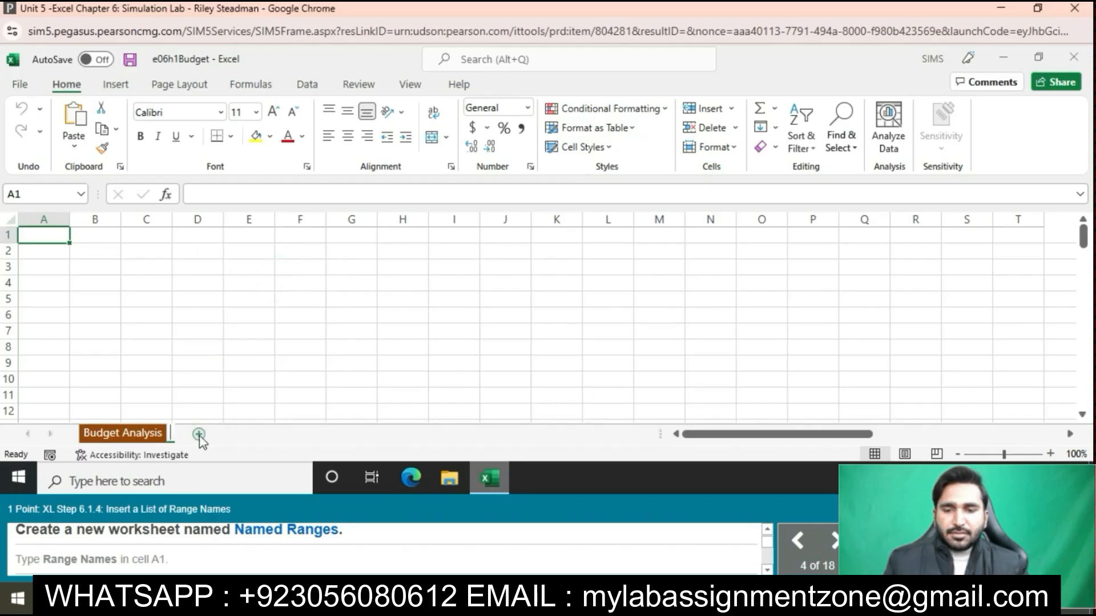
pyautogui.write('Nam')
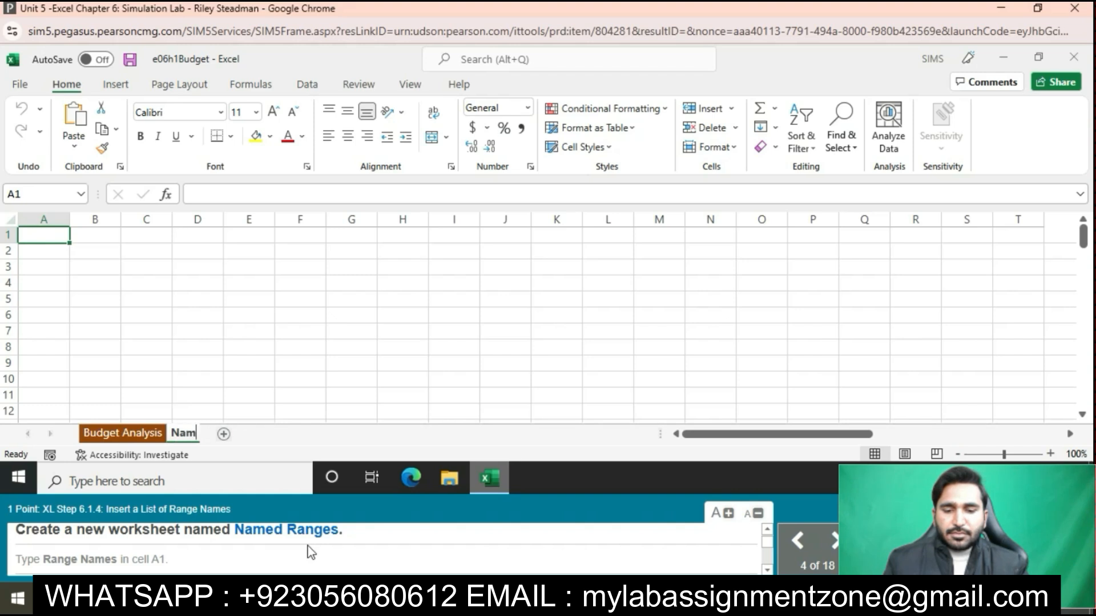
pyautogui.write('ed Ranges')
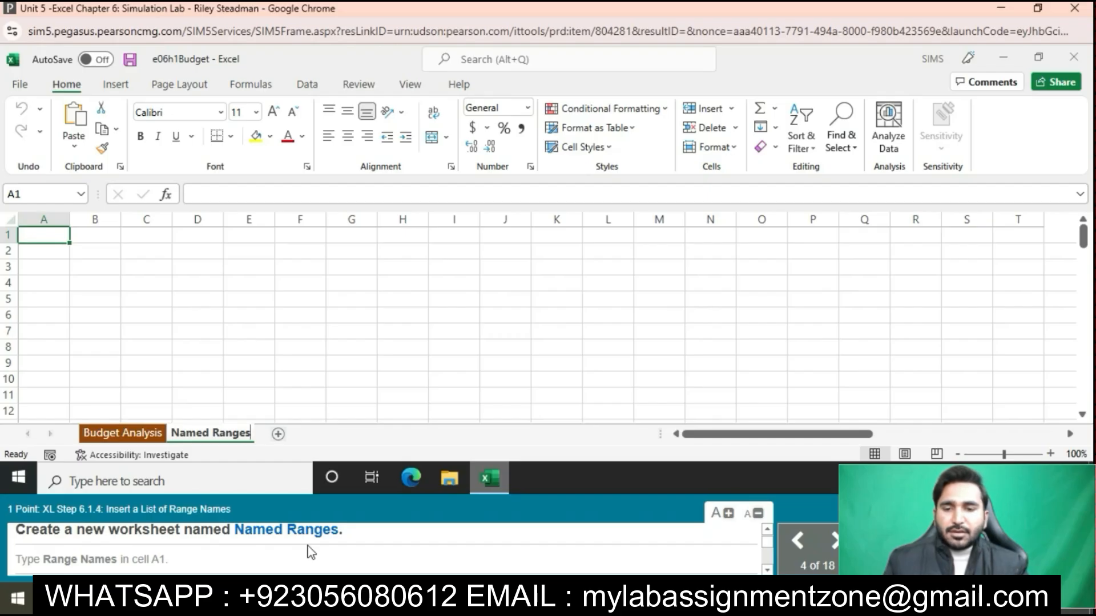
pyautogui.click(320, 381)
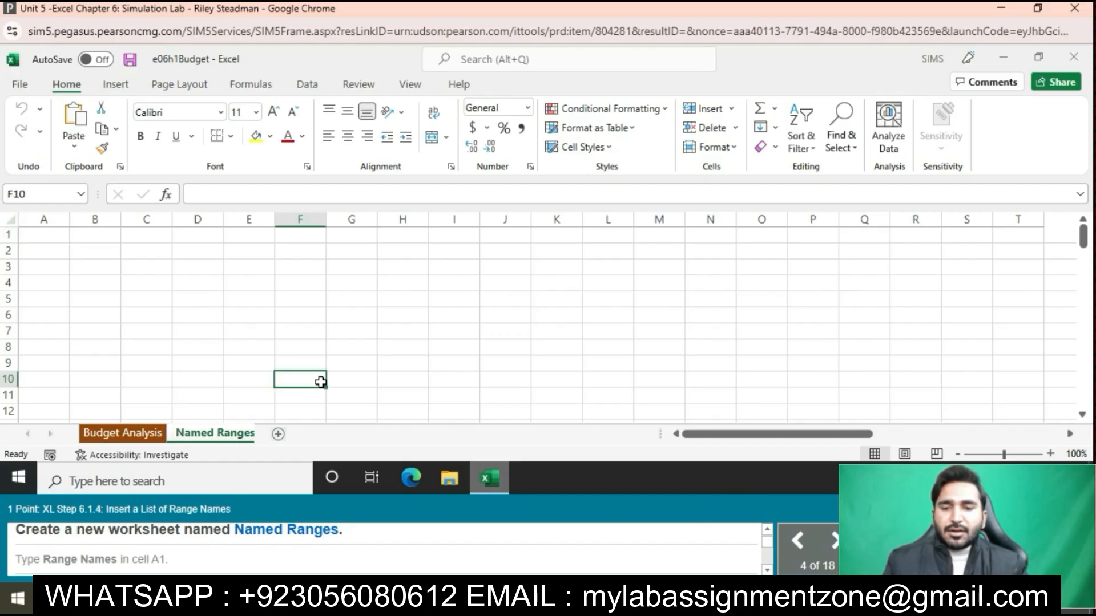
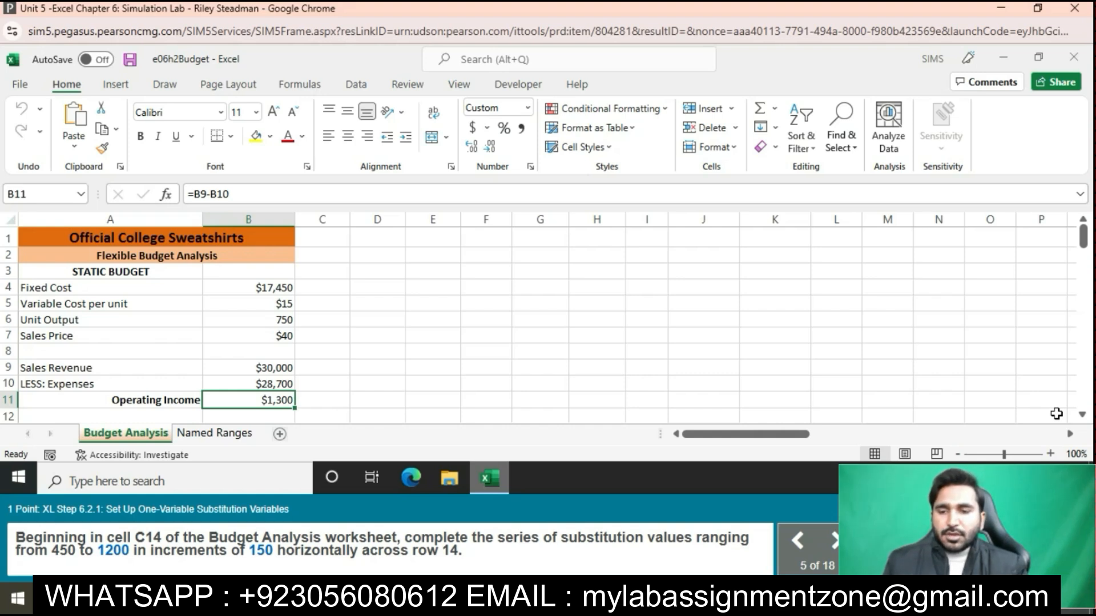
# Fill row 14 of the flexible budget from cell C14 with a linear series, step value 150 and stop value 1200
pyautogui.click(1082, 415)
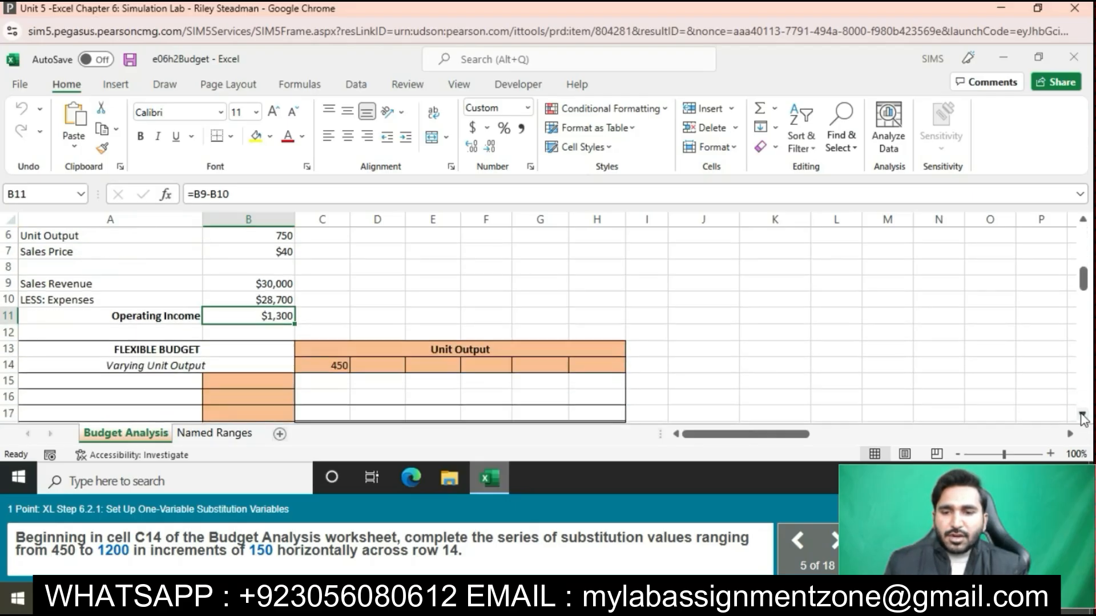
pyautogui.click(1082, 415)
pyautogui.click(1082, 415)
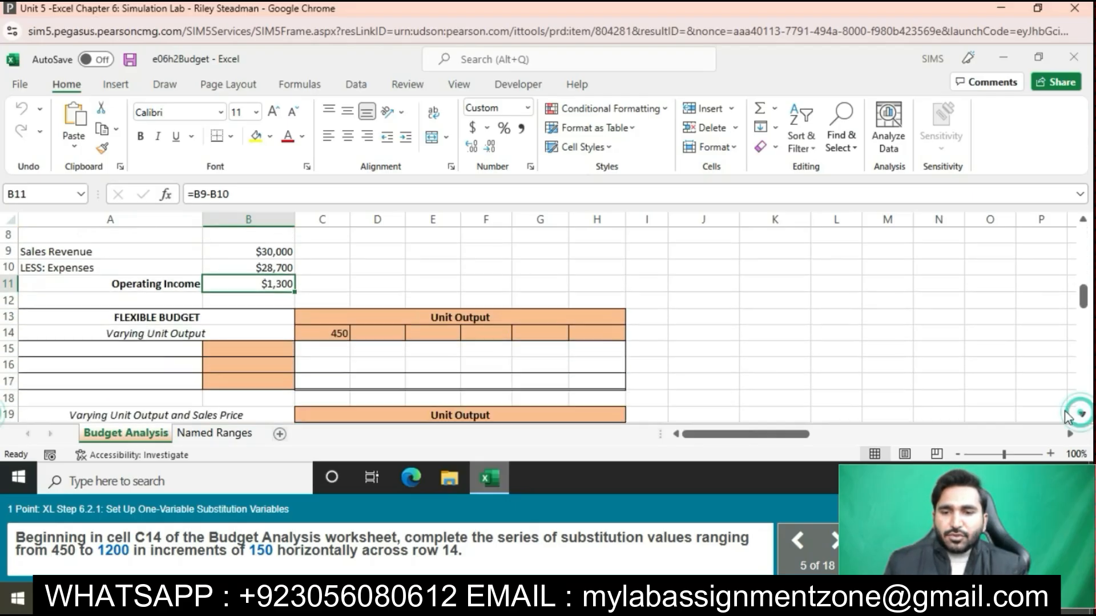
pyautogui.click(333, 355)
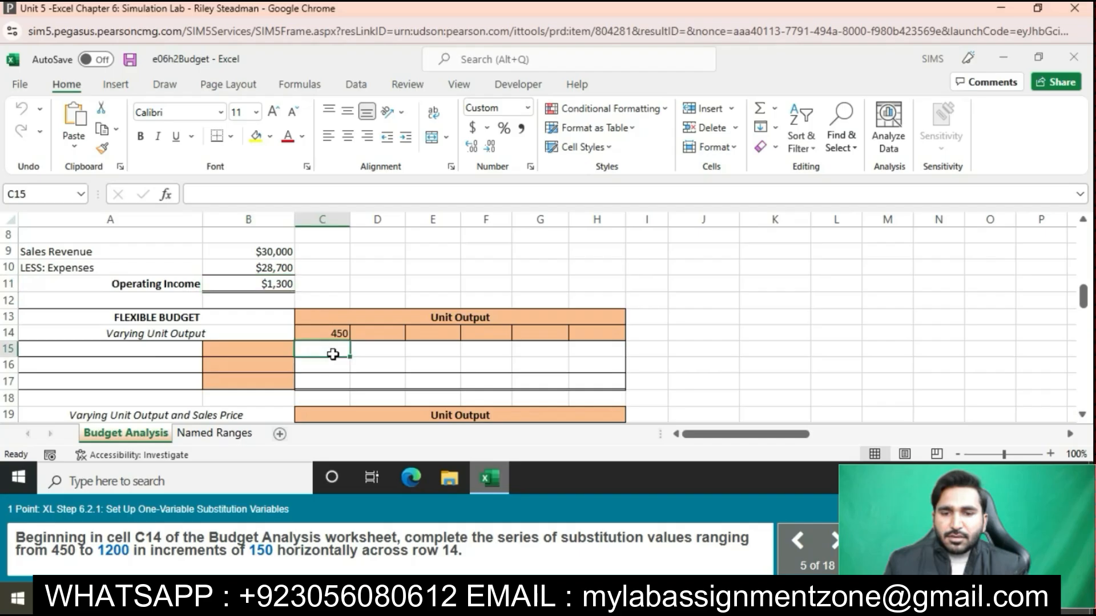
pyautogui.click(332, 334)
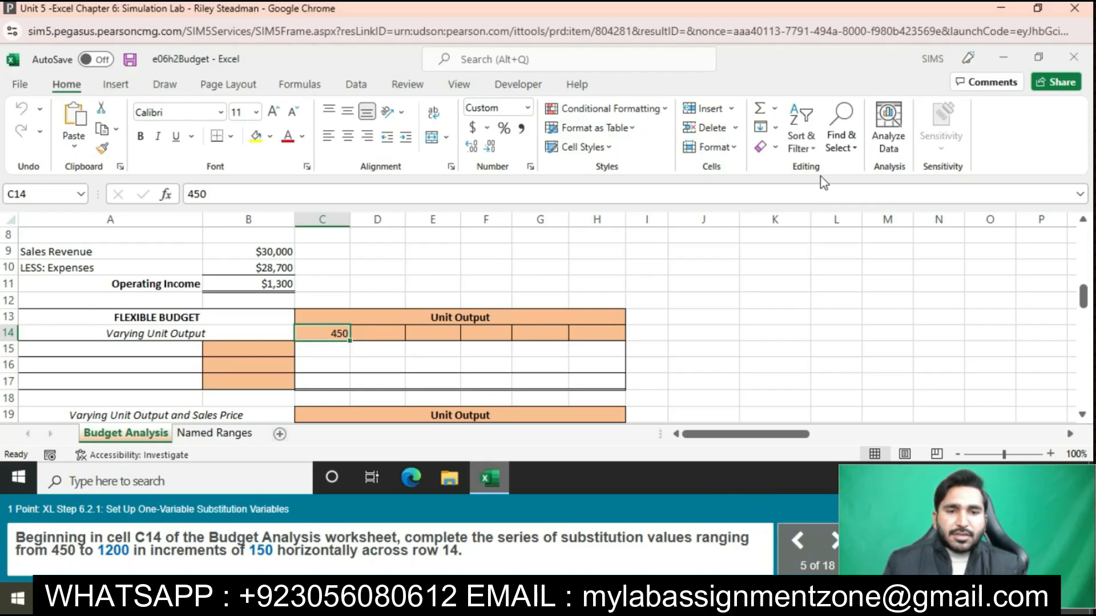
pyautogui.click(772, 128)
pyautogui.click(782, 225)
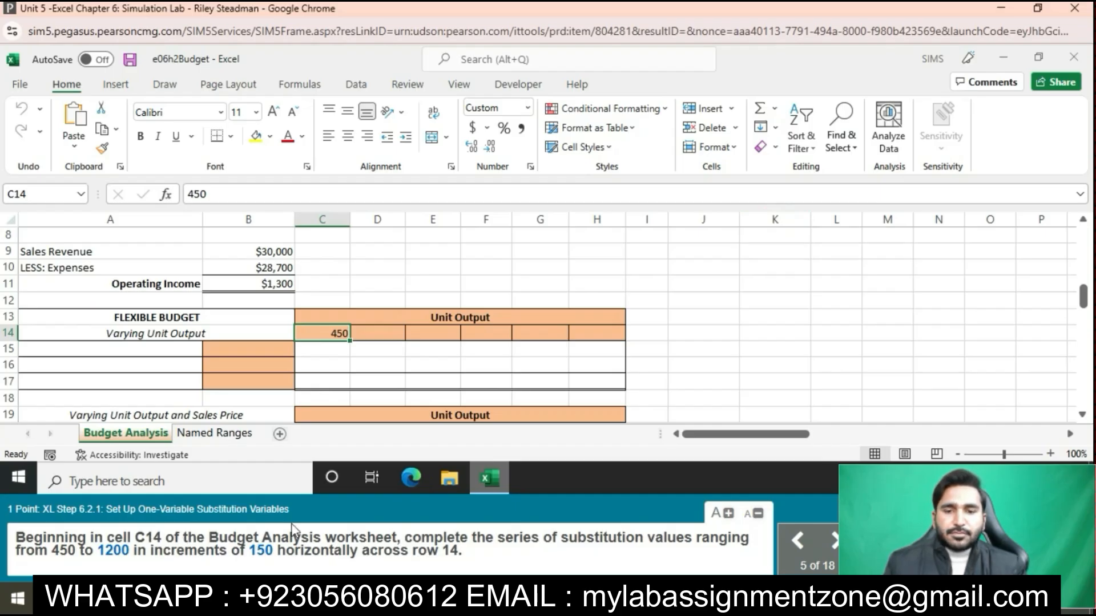
pyautogui.click(778, 122)
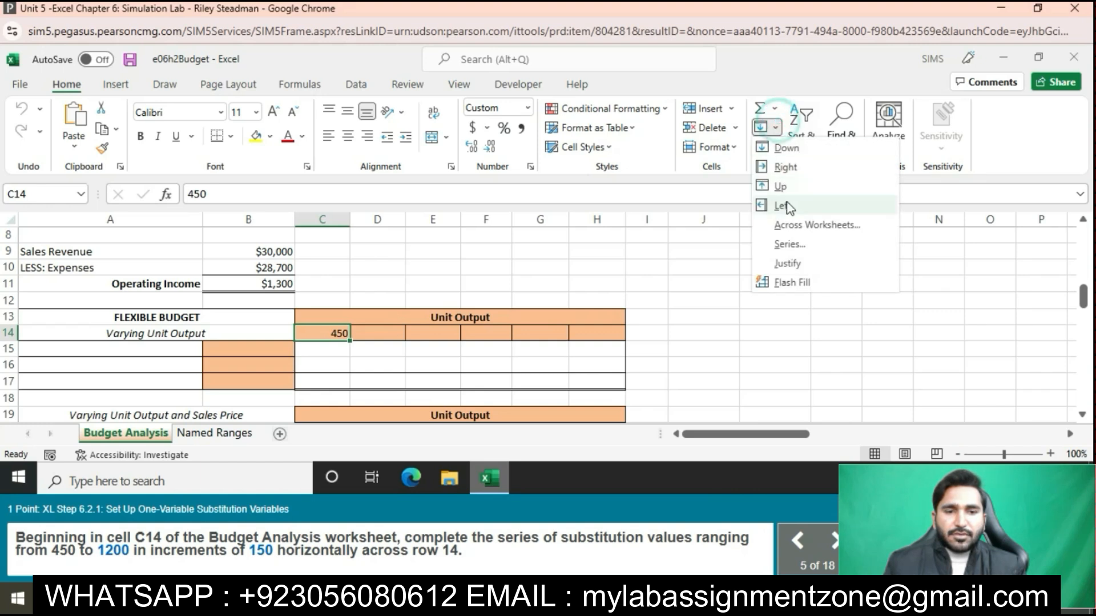
pyautogui.click(799, 245)
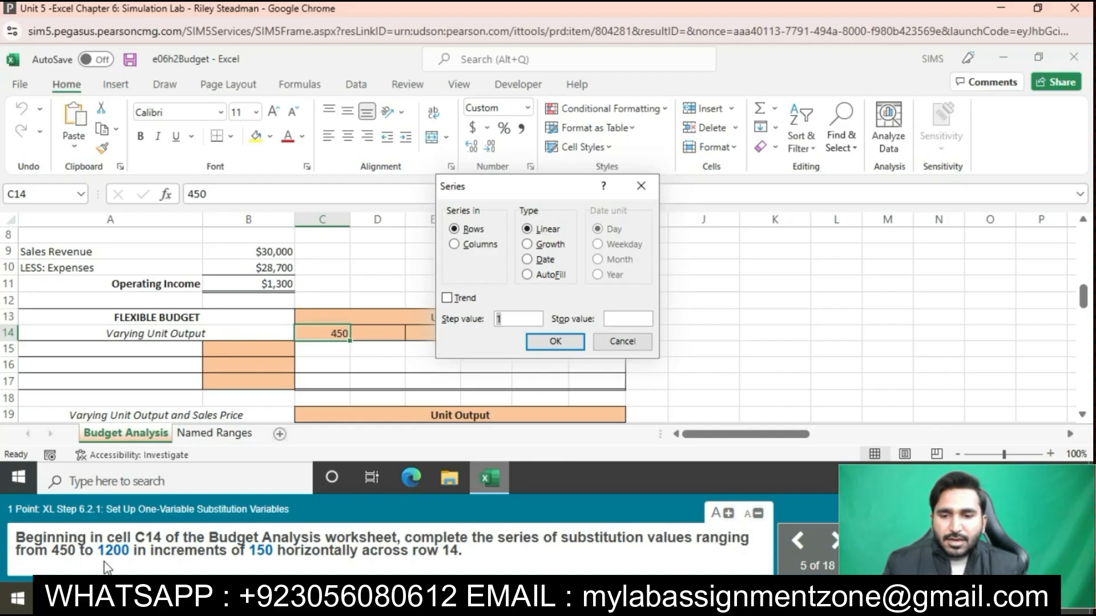
pyautogui.click(518, 323)
pyautogui.write('50')
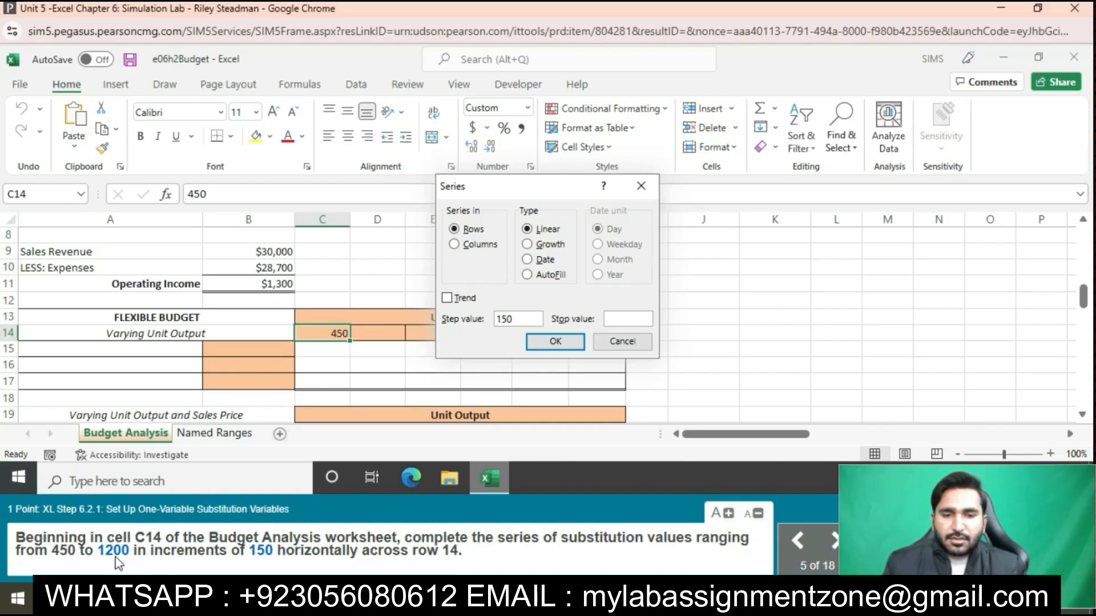
pyautogui.click(619, 318)
pyautogui.click(618, 318)
pyautogui.write('1')
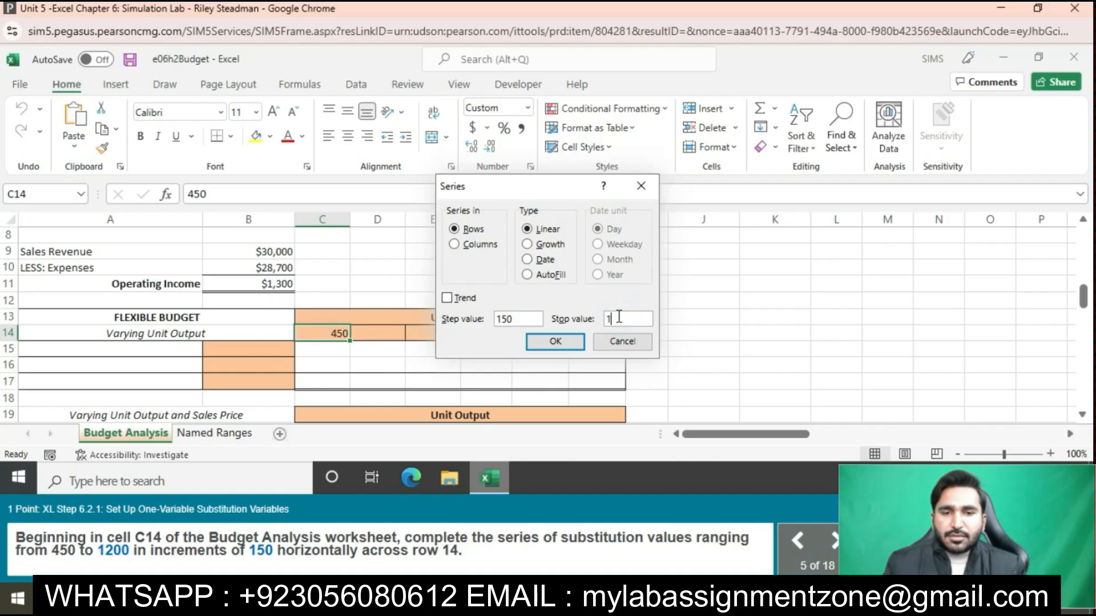
pyautogui.write('200')
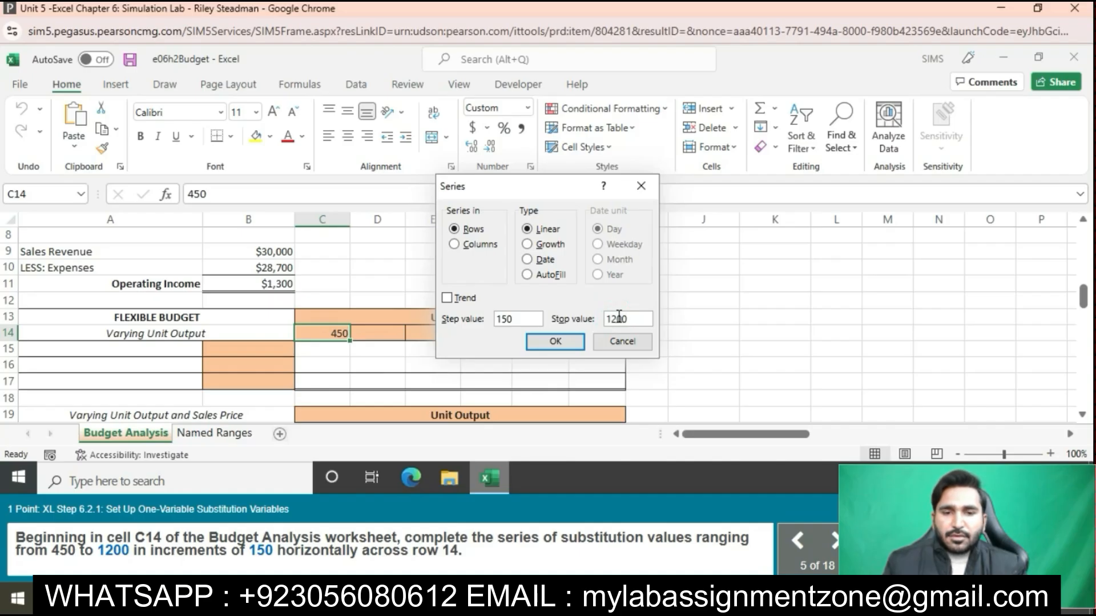
pyautogui.click(570, 344)
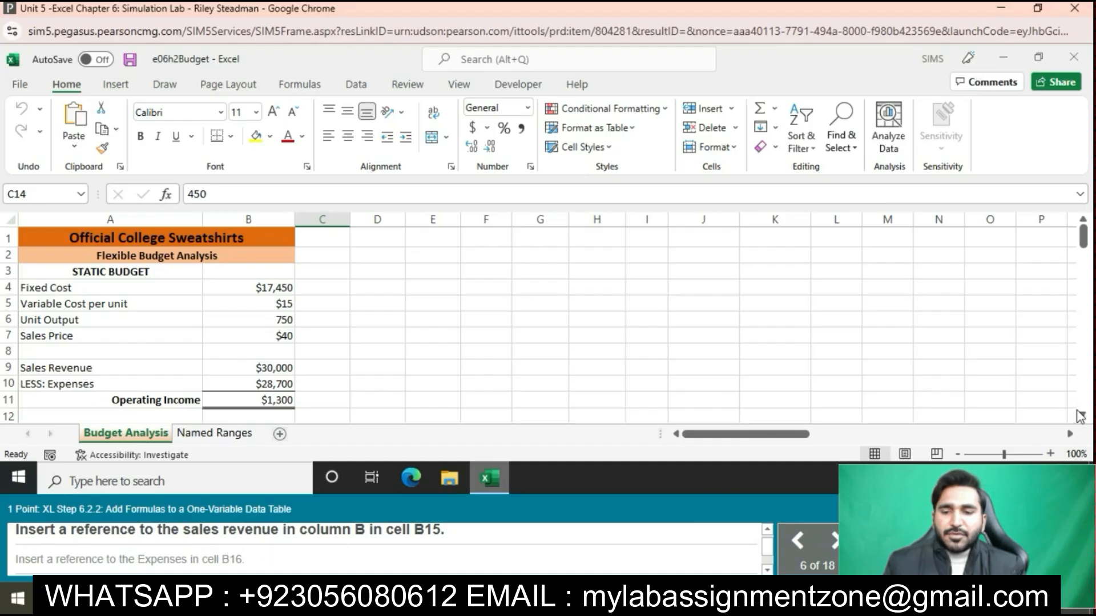
# Enter a reference to the sales revenue in B9 in cell B15 of the flexible budget
pyautogui.scroll(-2, 1082, 412)
pyautogui.scroll(-3, 1083, 414)
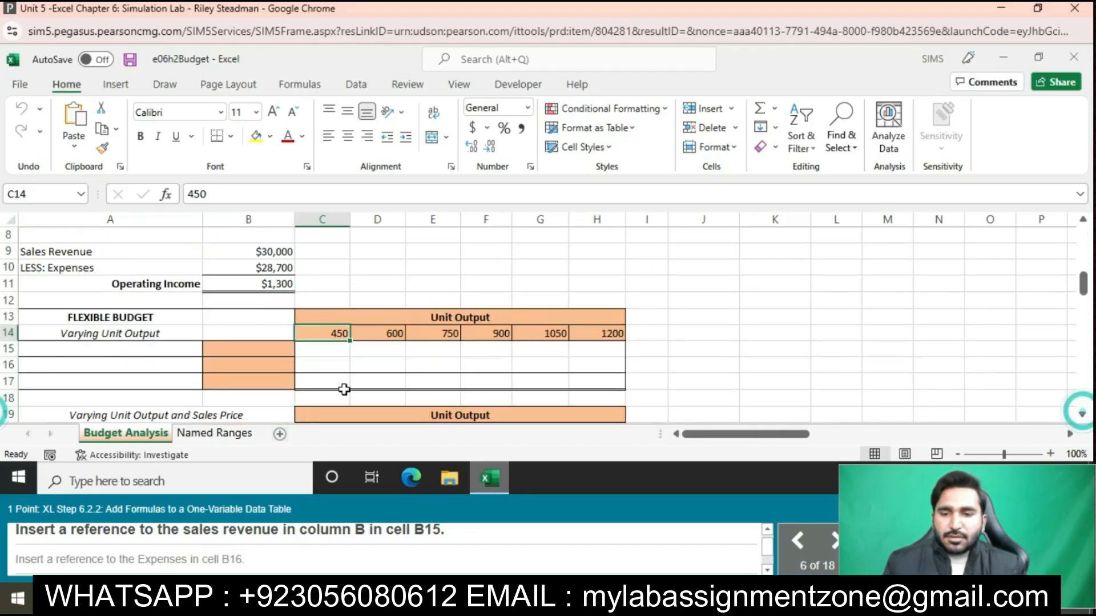
pyautogui.click(271, 346)
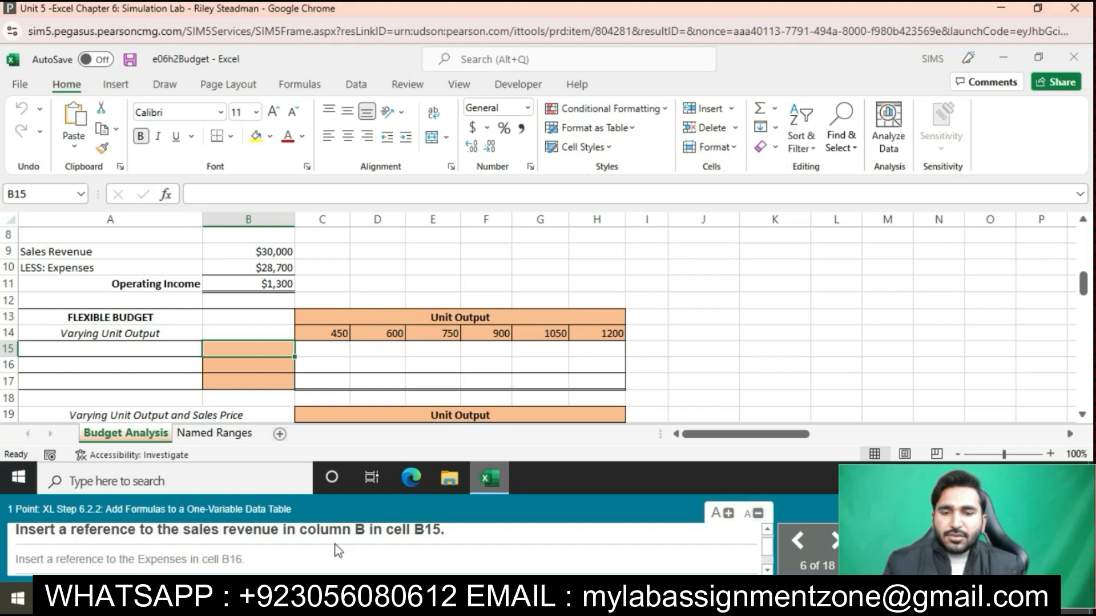
pyautogui.write('=')
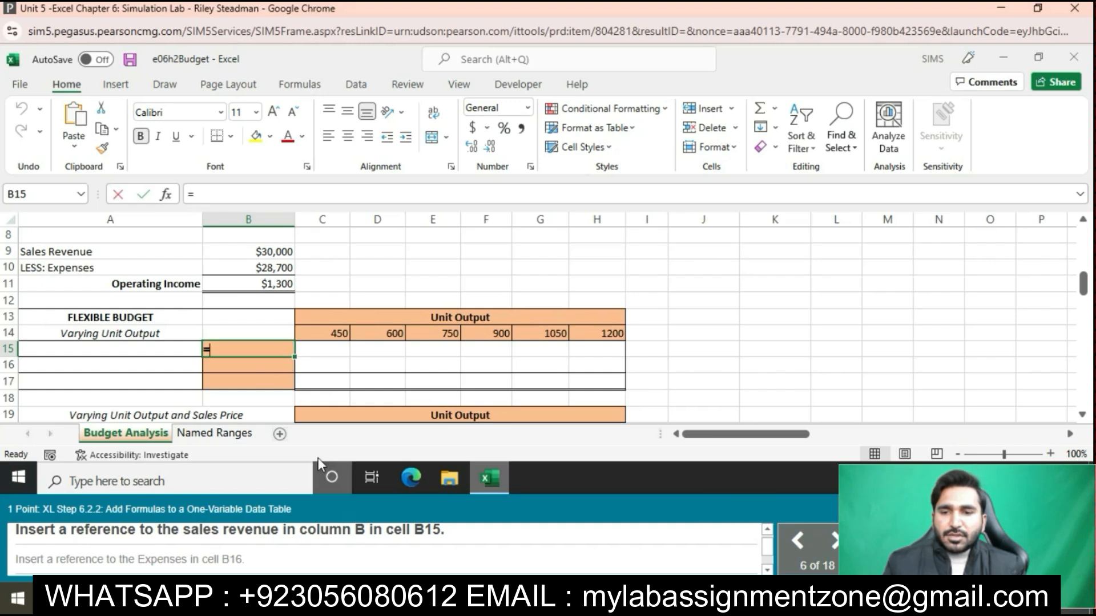
pyautogui.click(250, 252)
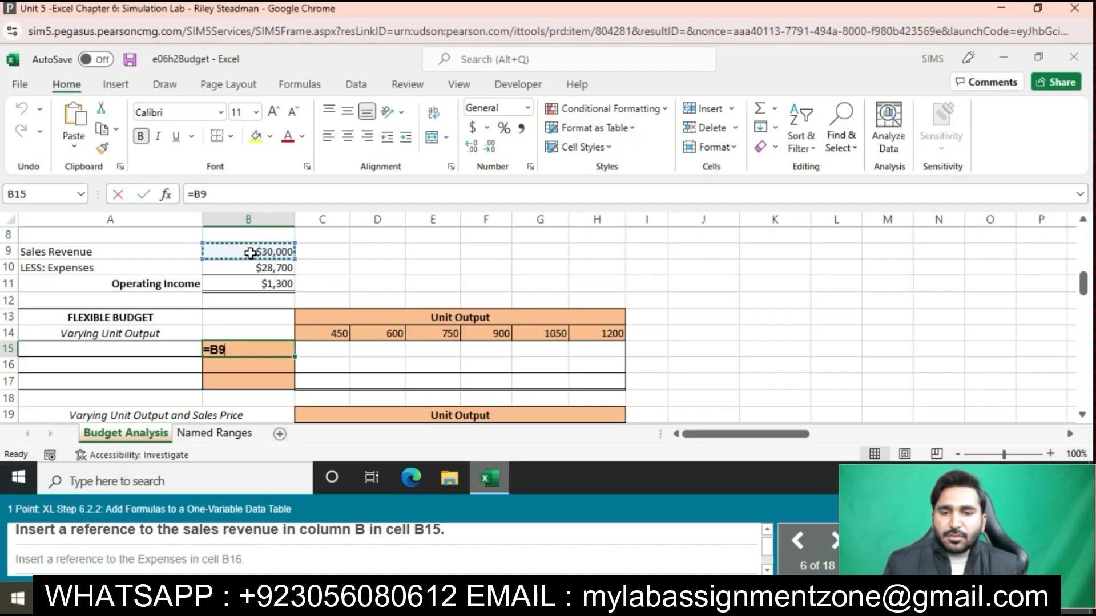
pyautogui.press('Return')
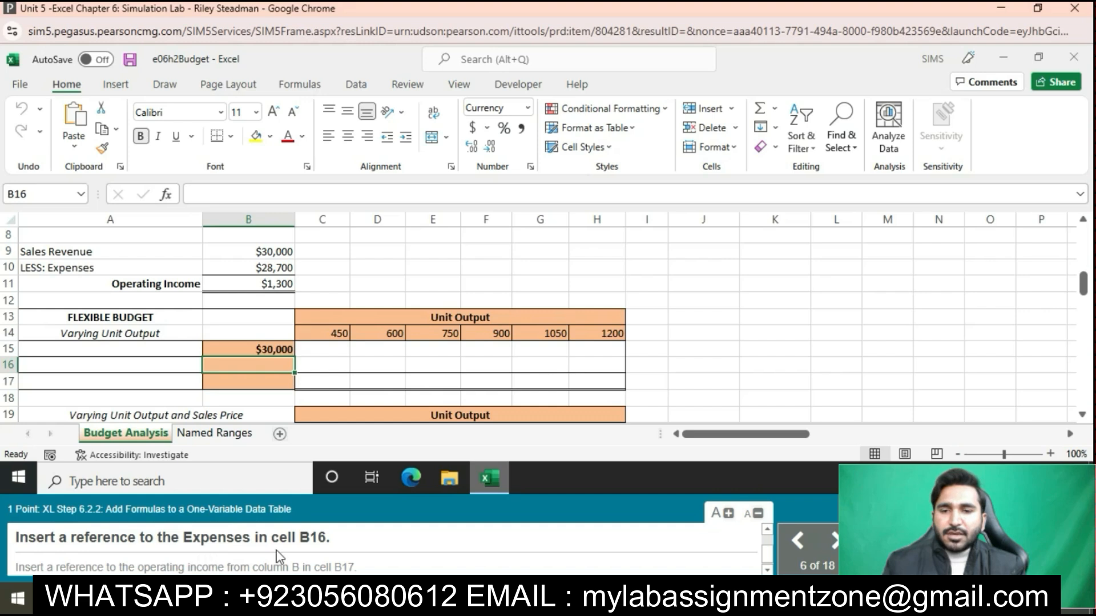
# Reference the expenses in B10 from cell B16 and the operating income in B11 from cell B17
pyautogui.write('=')
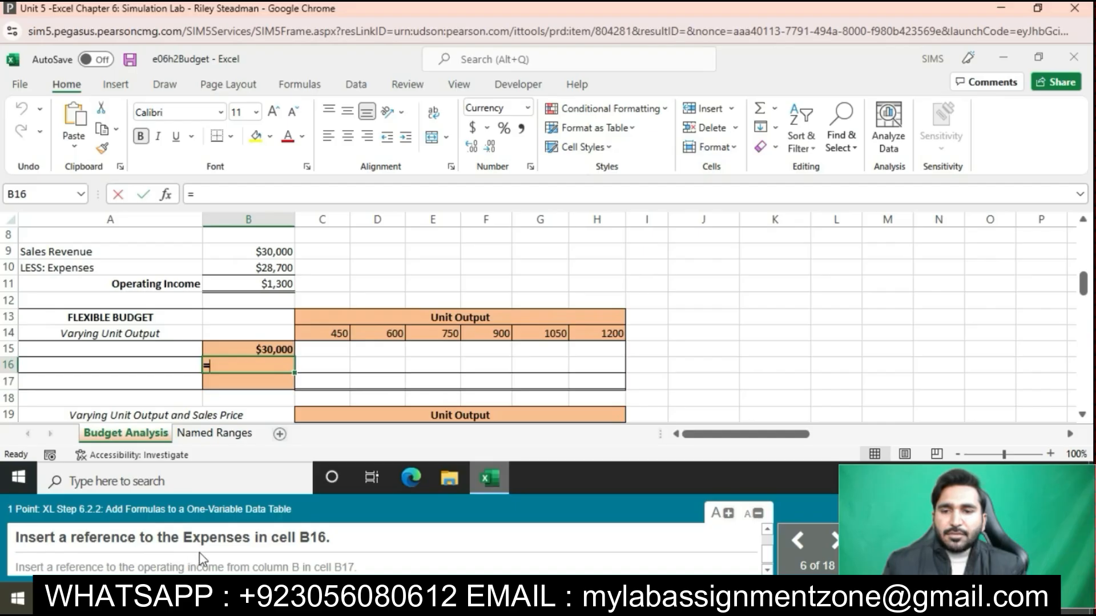
pyautogui.click(260, 268)
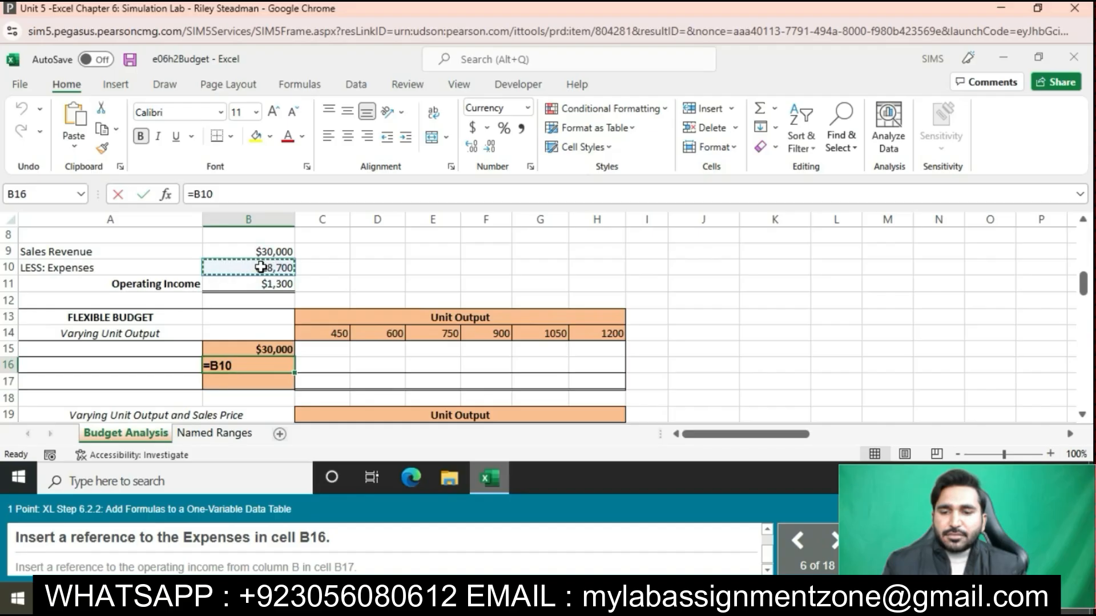
pyautogui.press('Return')
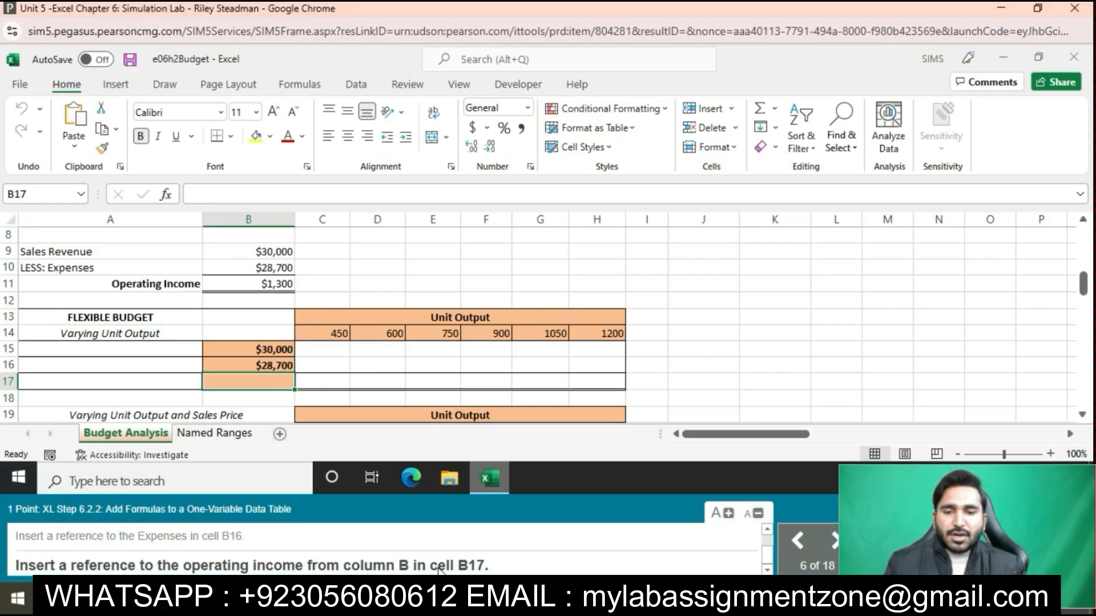
pyautogui.write('=')
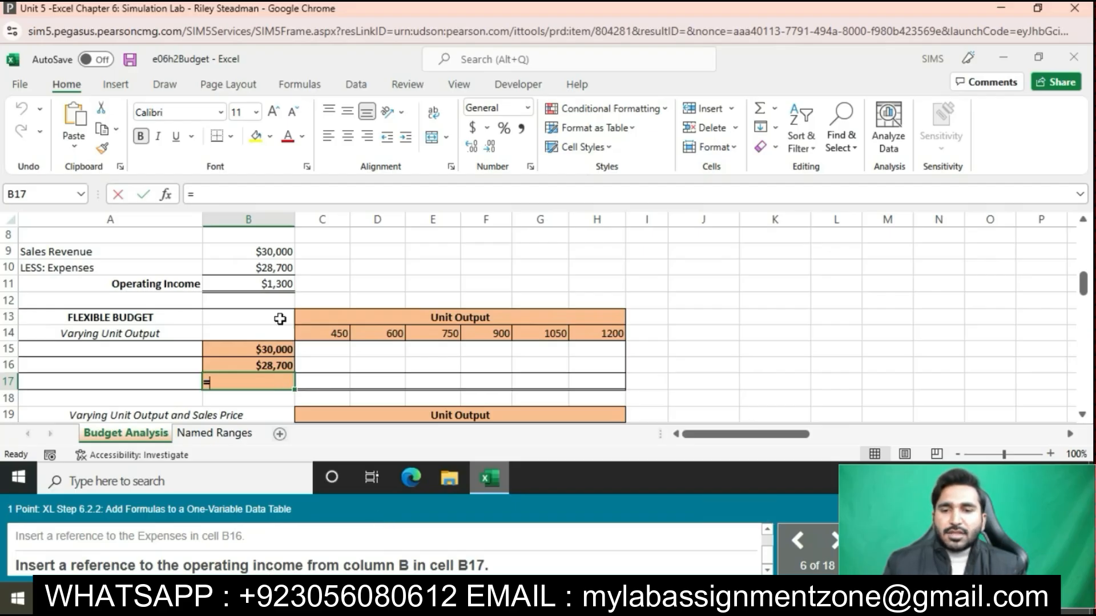
pyautogui.click(276, 285)
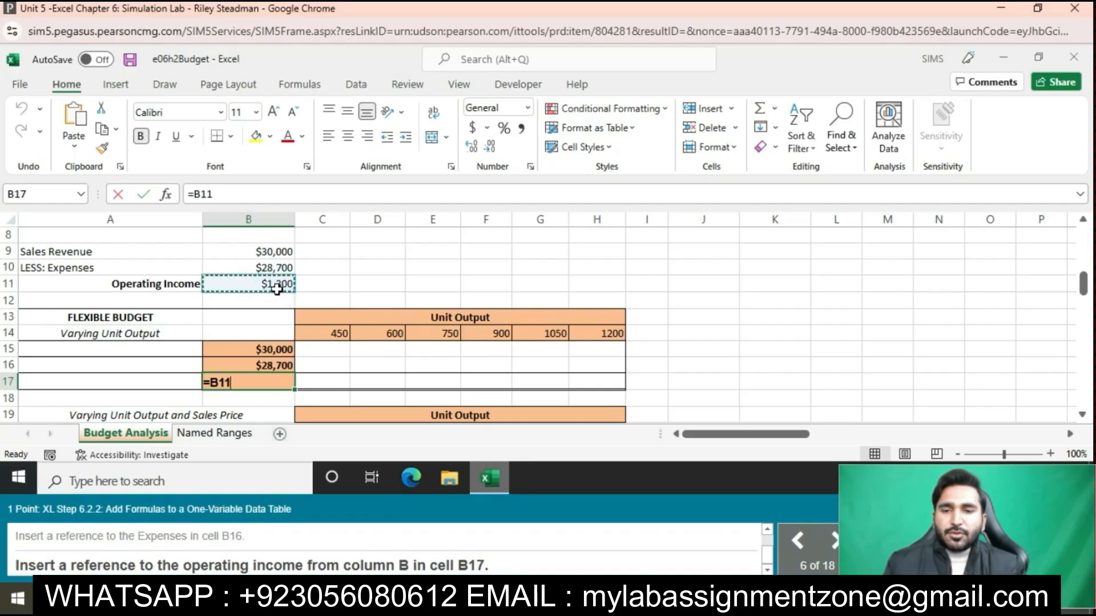
pyautogui.press('Return')
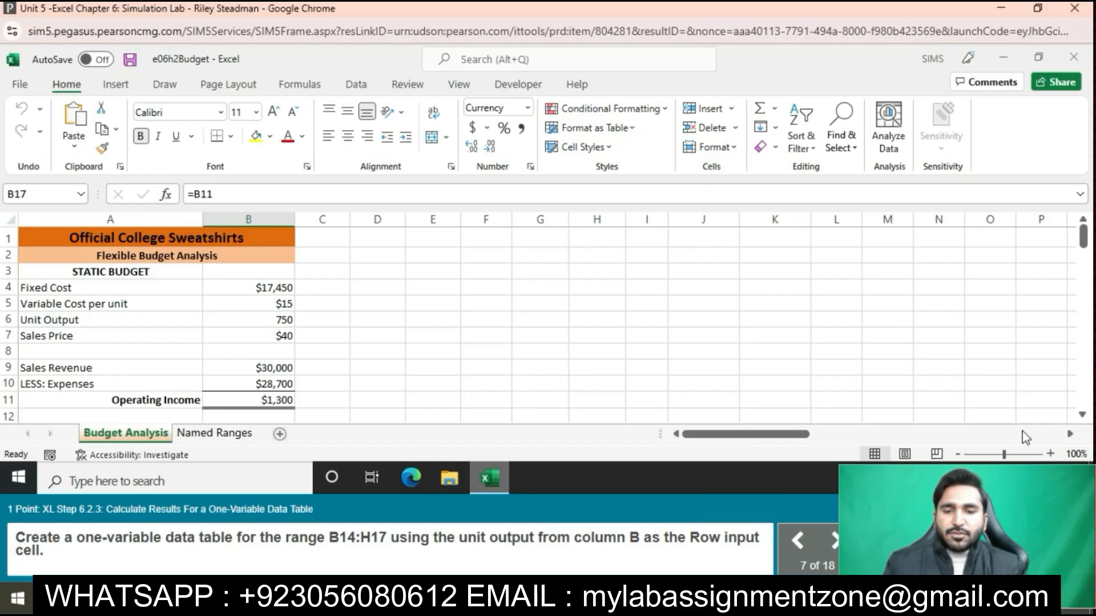
# Create a one-variable data table for the range B14:H17 with the unit output cell B6 as the row input cell
pyautogui.click(1081, 415)
pyautogui.scroll(-3, 1087, 420)
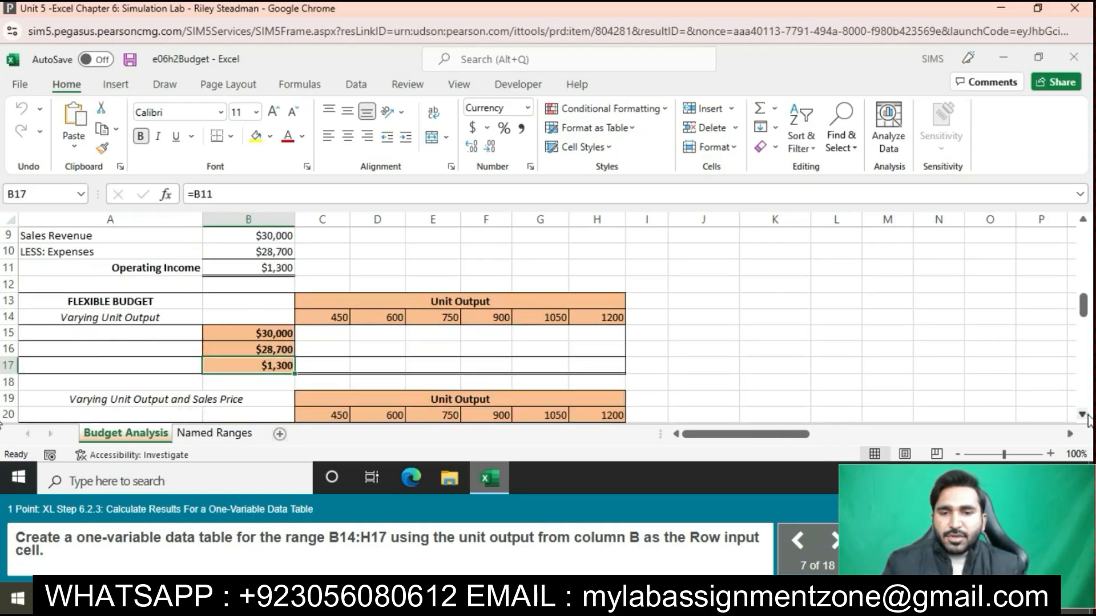
pyautogui.scroll(-1, 1087, 420)
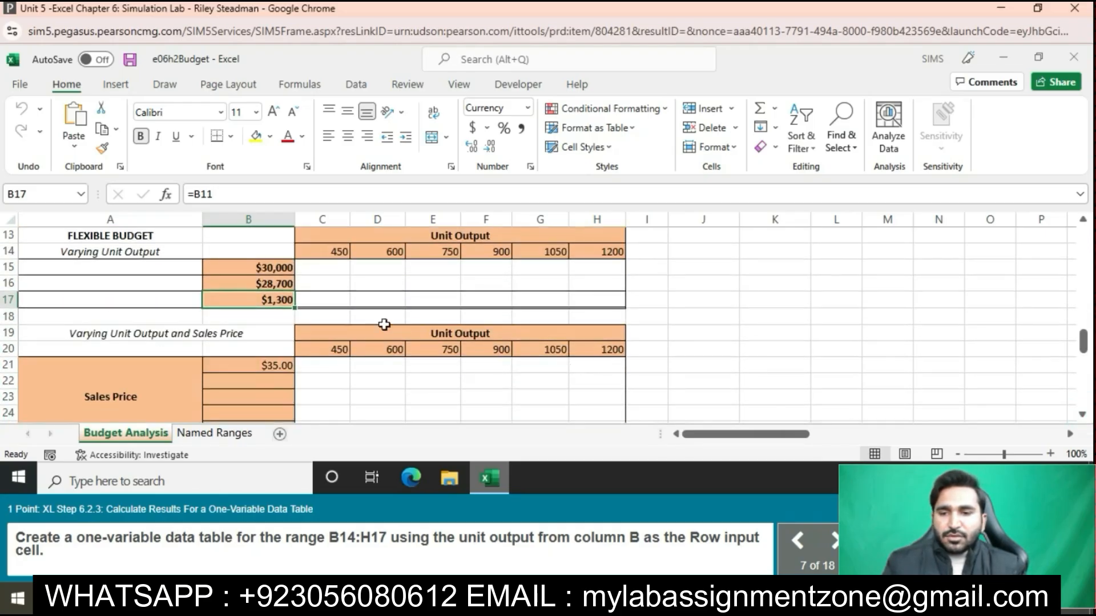
pyautogui.click(271, 254)
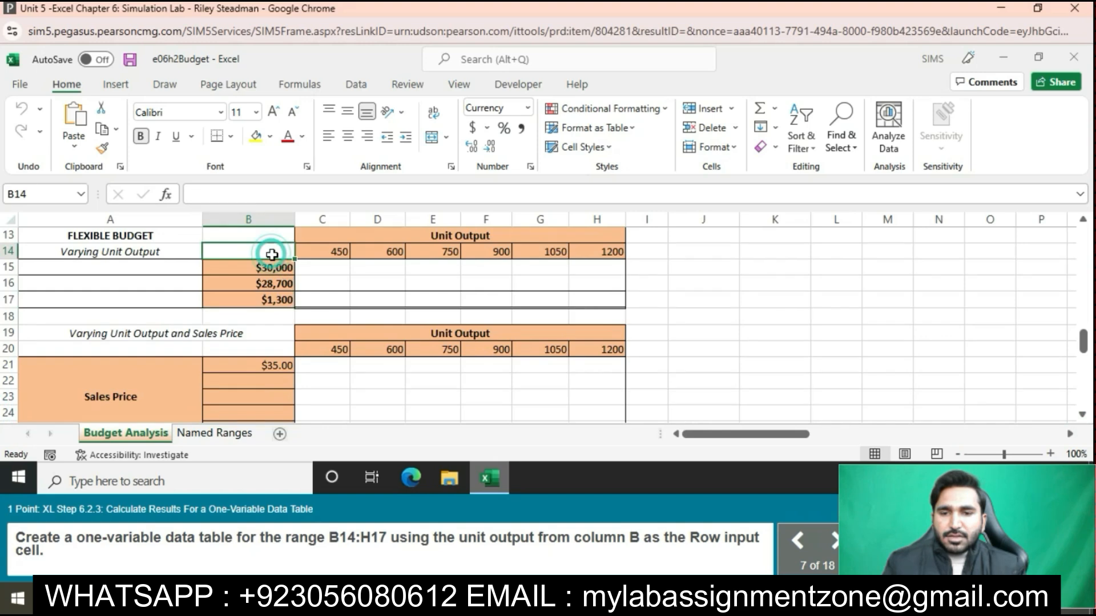
pyautogui.moveTo(271, 254); pyautogui.dragTo(594, 296)
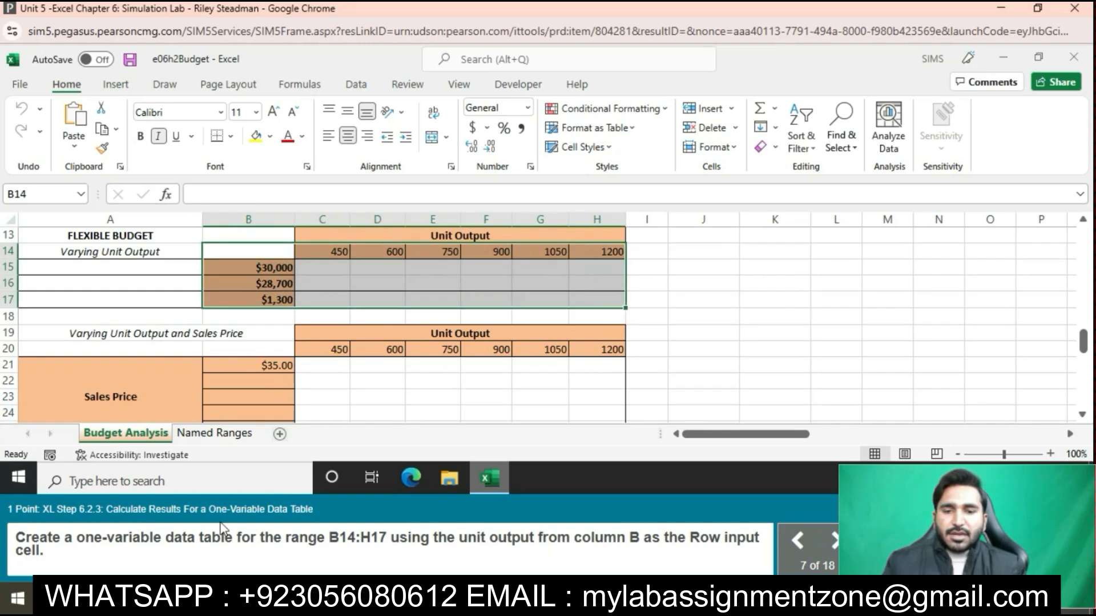
pyautogui.click(359, 85)
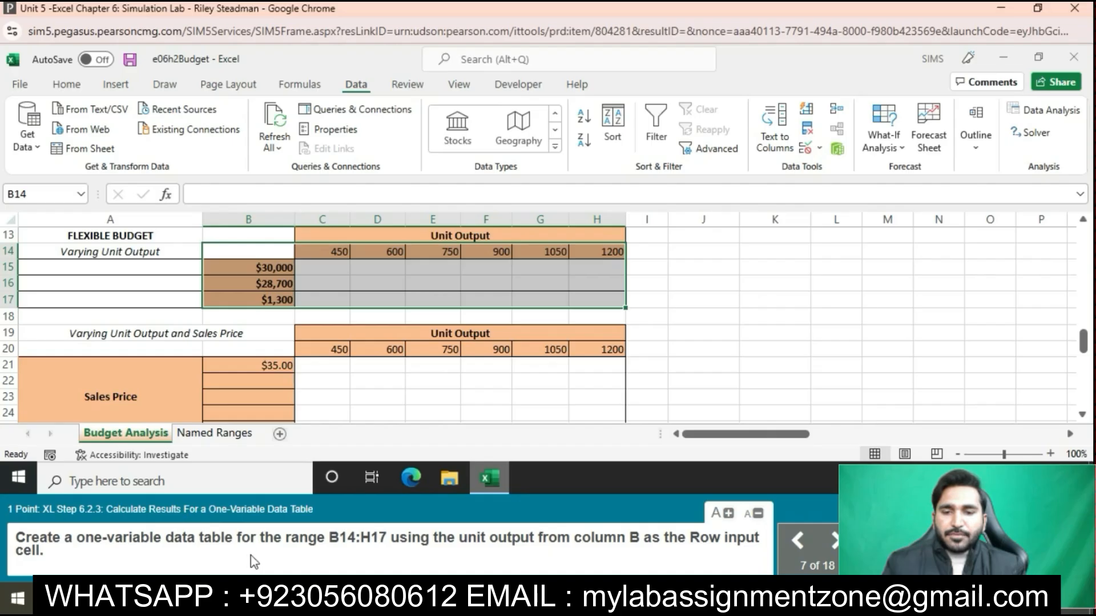
pyautogui.click(897, 151)
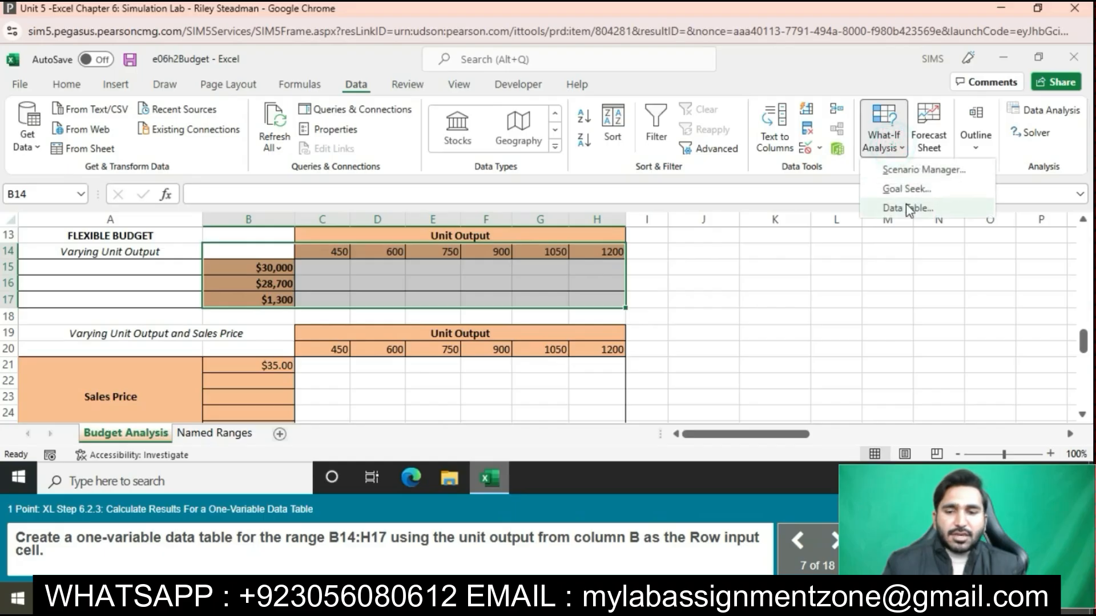
pyautogui.click(906, 207)
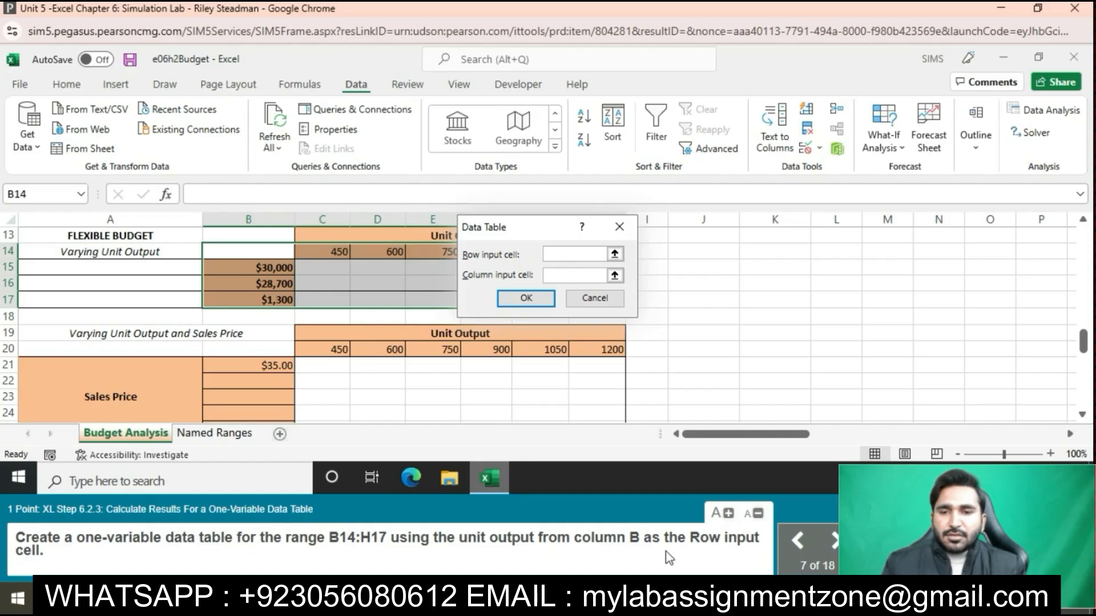
pyautogui.scroll(4, 252, 299)
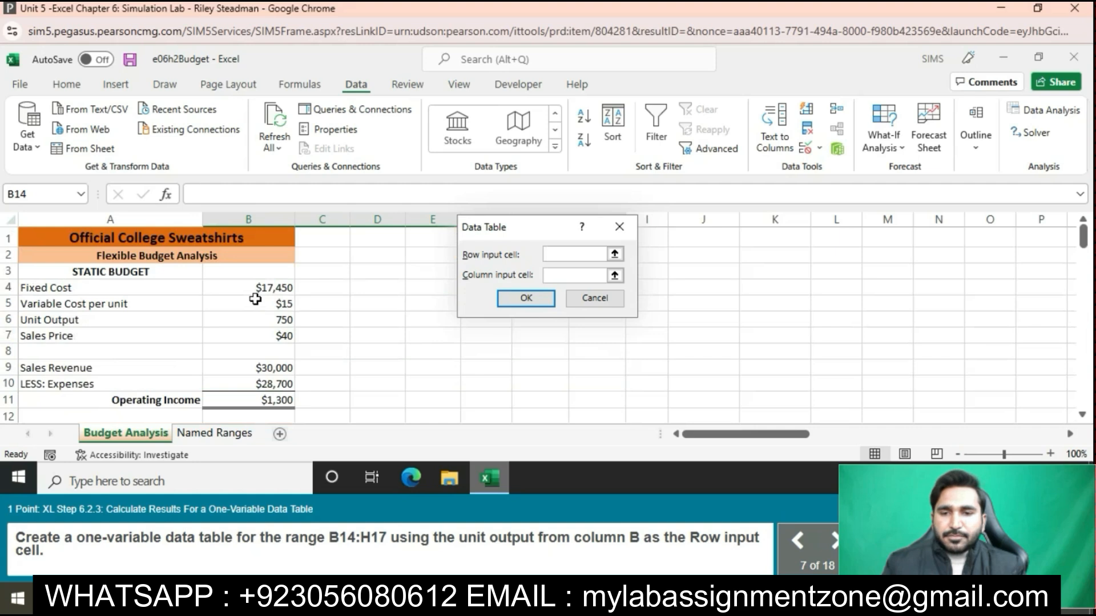
pyautogui.click(261, 317)
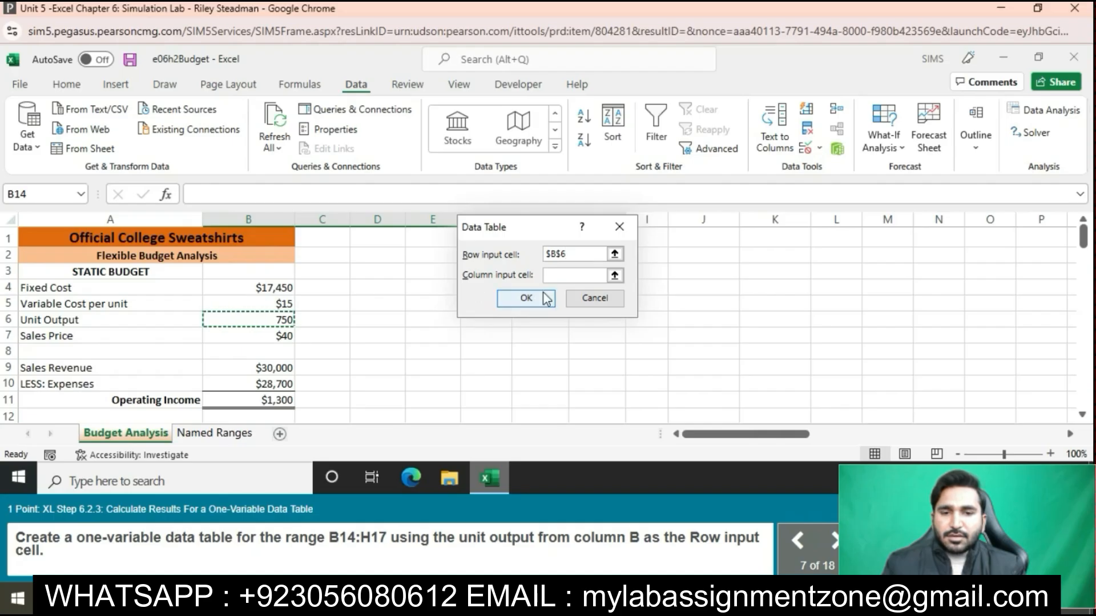
pyautogui.click(525, 298)
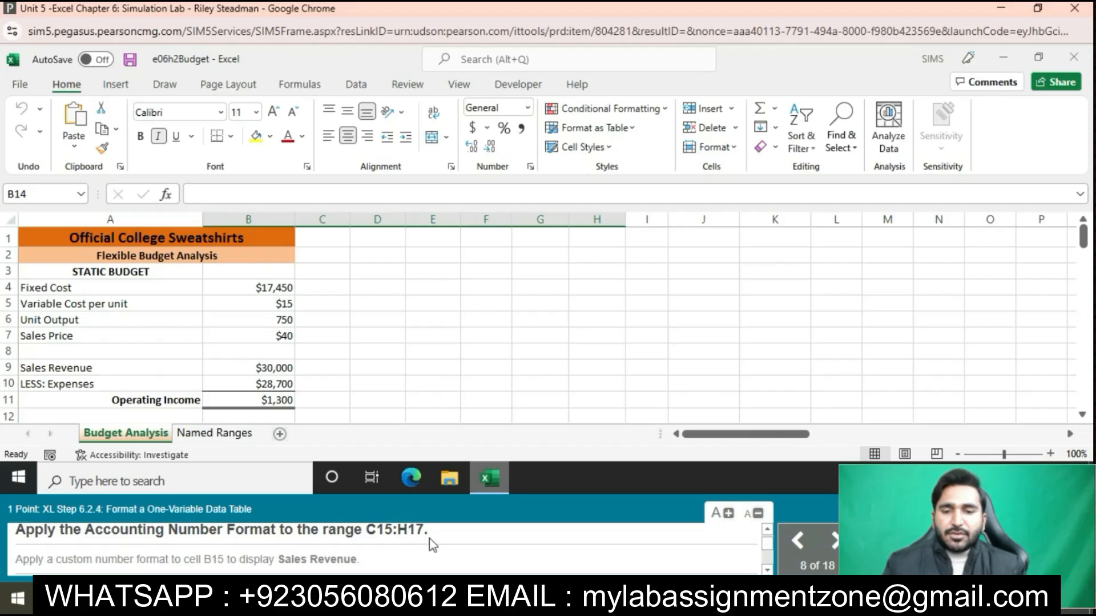
# Apply the Accounting Number Format to the data table results in the range C15:H17
pyautogui.click(1082, 415)
pyautogui.moveTo(1082, 415); pyautogui.dragTo(1082, 415)
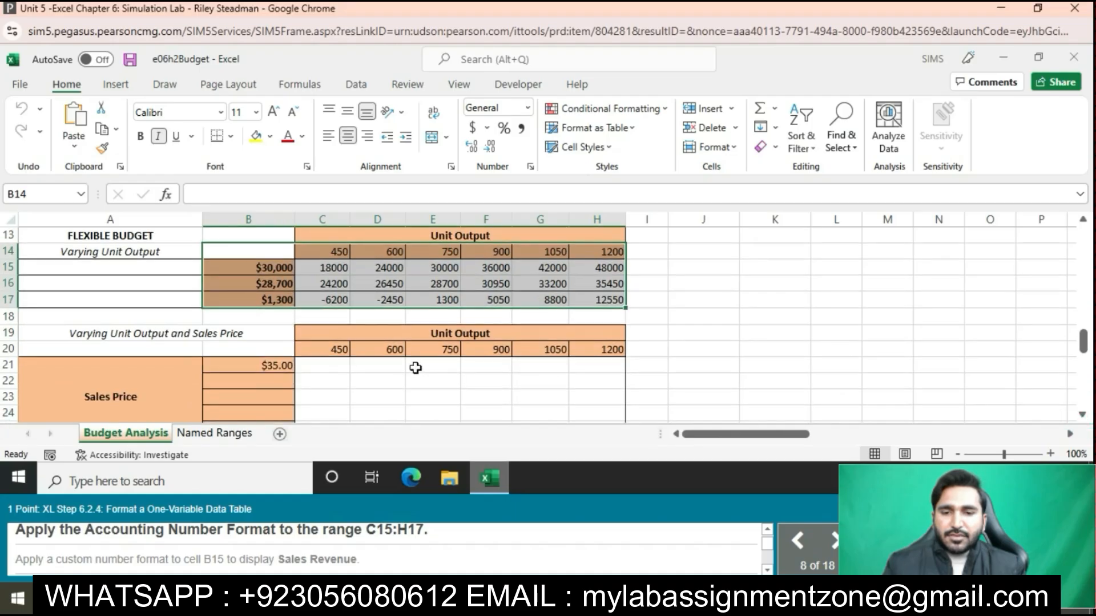
pyautogui.click(365, 288)
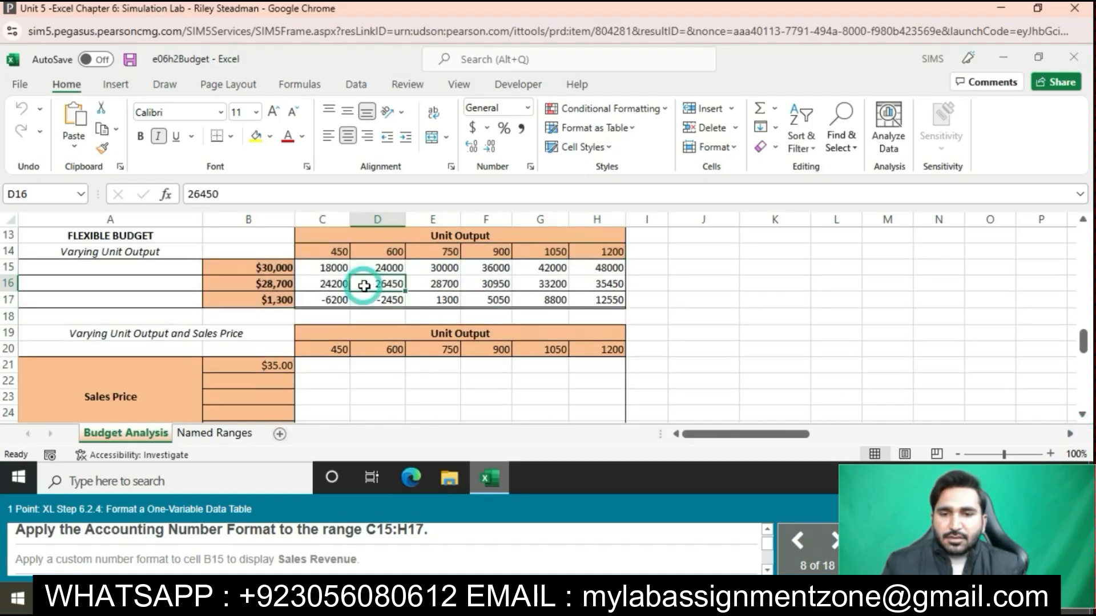
pyautogui.moveTo(345, 272); pyautogui.dragTo(576, 302)
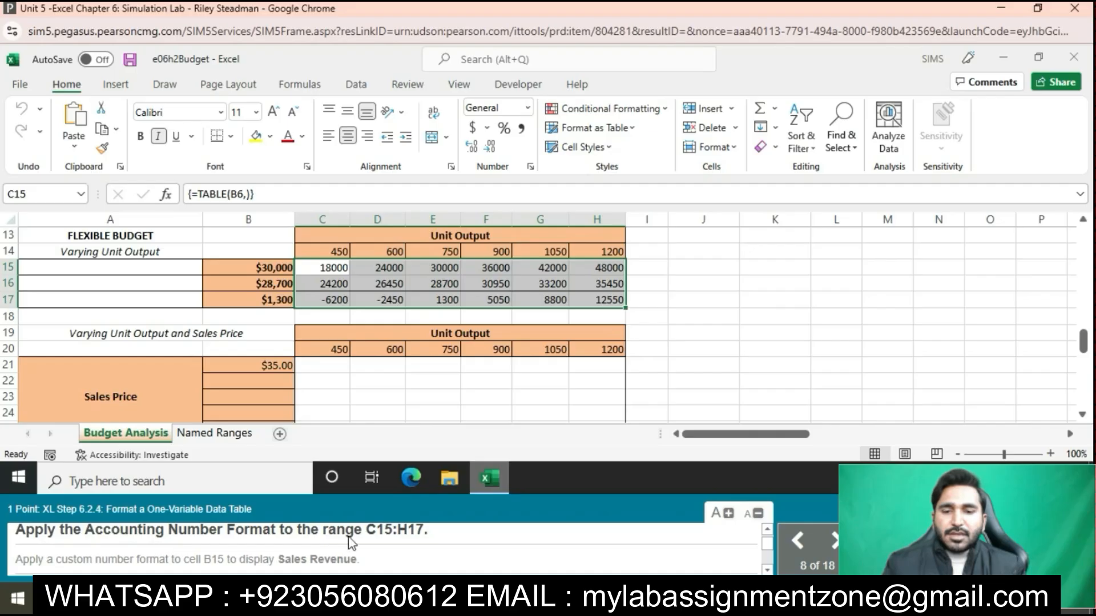
pyautogui.click(472, 128)
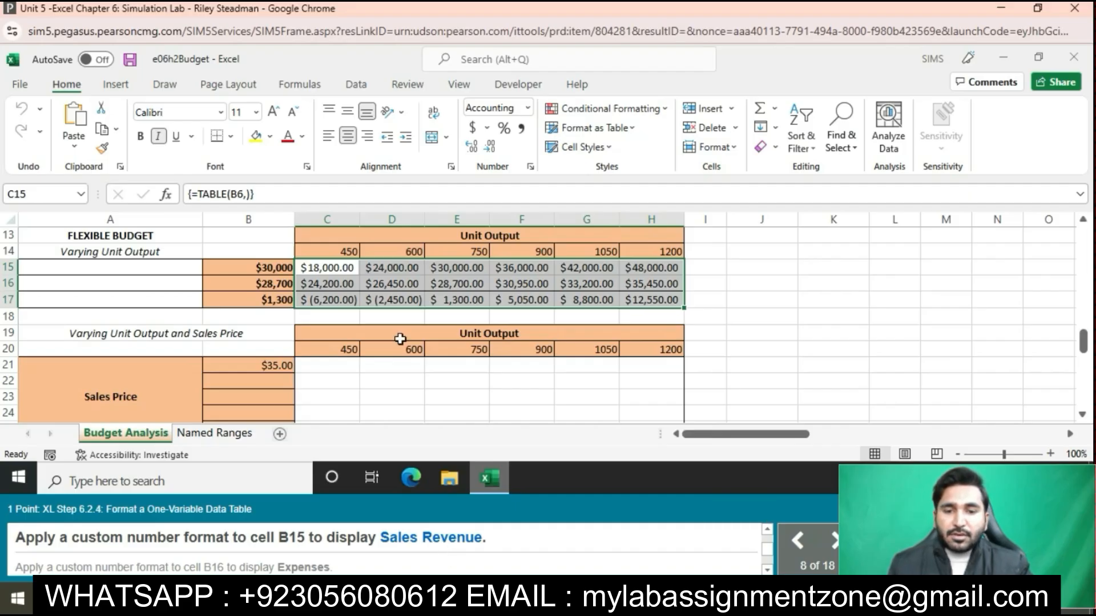
# Apply the custom number format "Sales Revenue" to cell B15 so it displays that text as a label
pyautogui.click(243, 268)
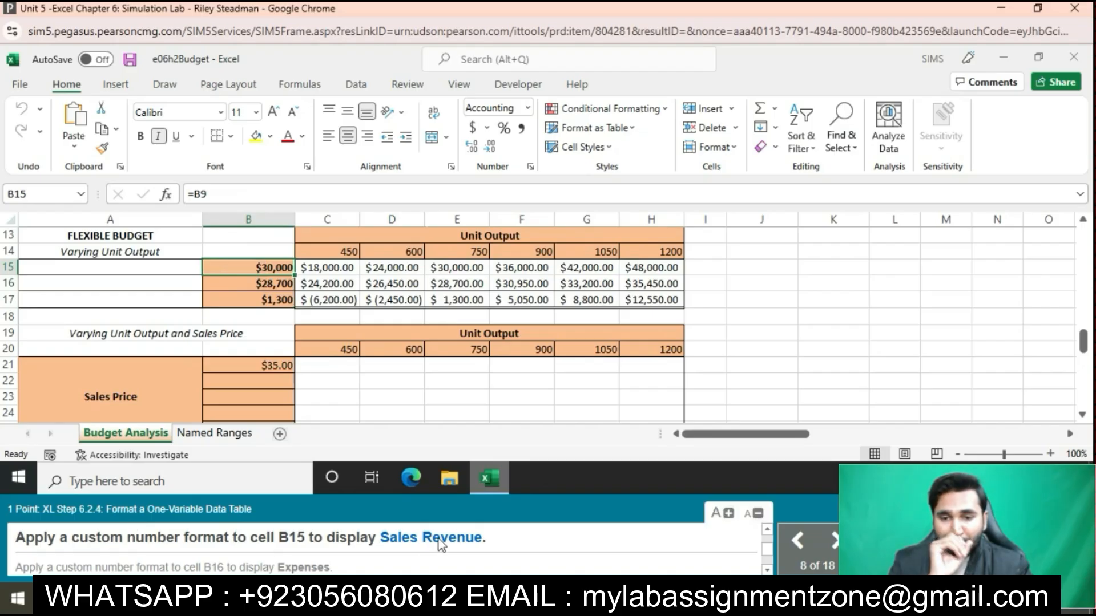
pyautogui.click(531, 167)
pyautogui.click(372, 273)
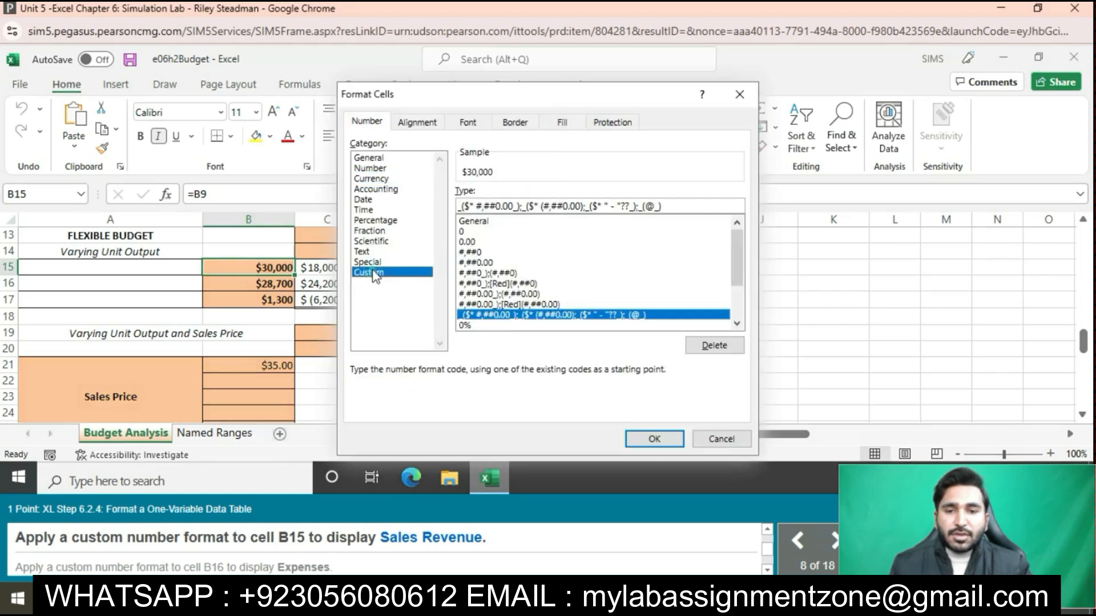
pyautogui.click(469, 221)
pyautogui.click(500, 207)
pyautogui.press('BackSpace')
pyautogui.press('BackSpace')
pyautogui.press('BackSpace')
pyautogui.press('BackSpace')
pyautogui.press('BackSpace')
pyautogui.press('BackSpace')
pyautogui.press('BackSpace')
pyautogui.write('"')
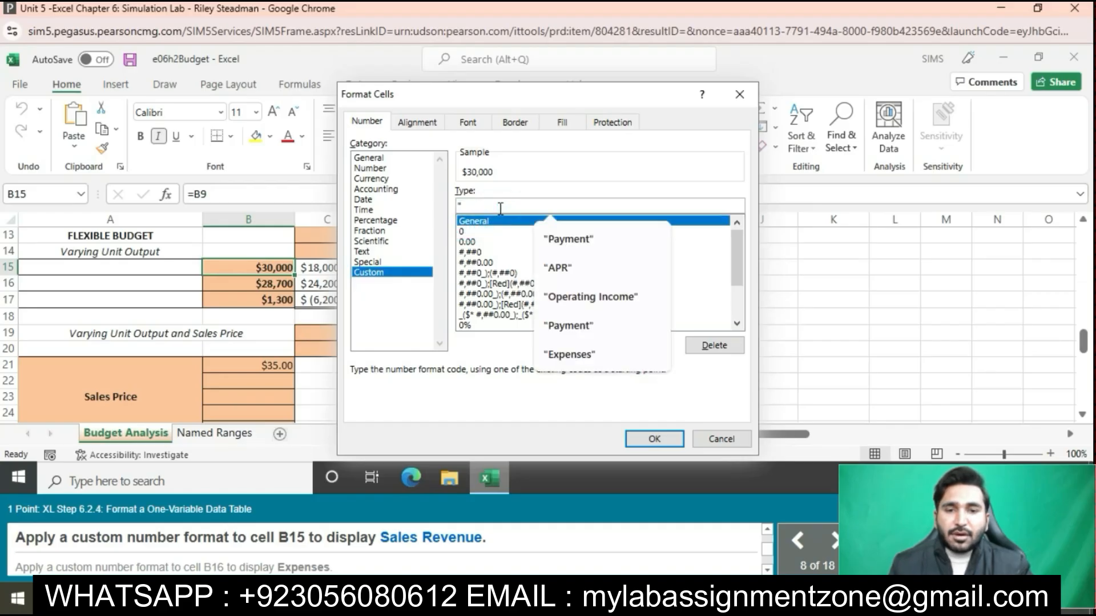
pyautogui.write('Sa')
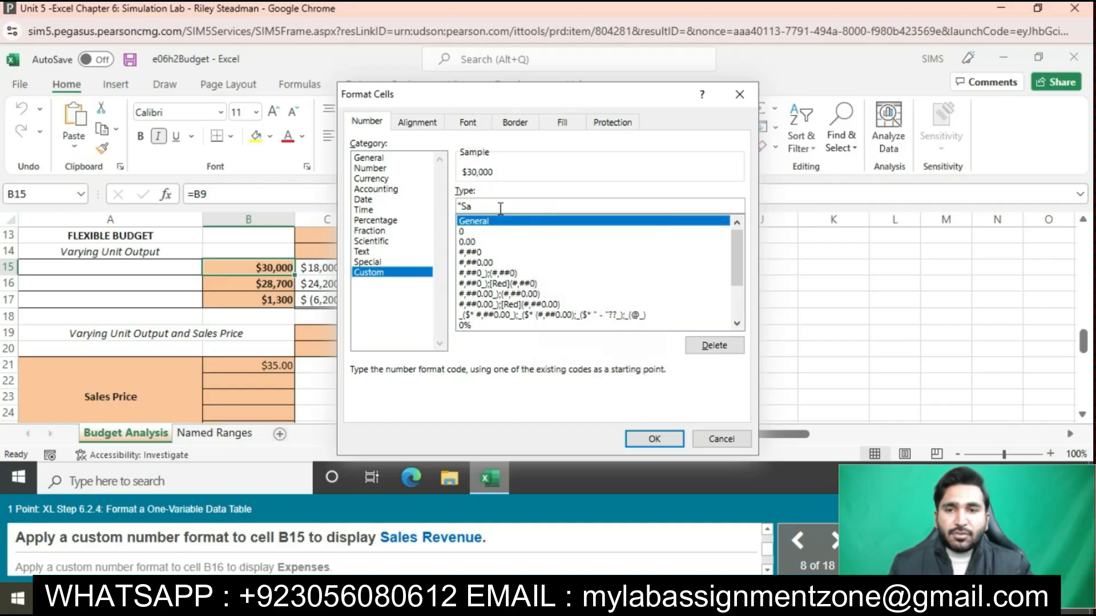
pyautogui.write('les')
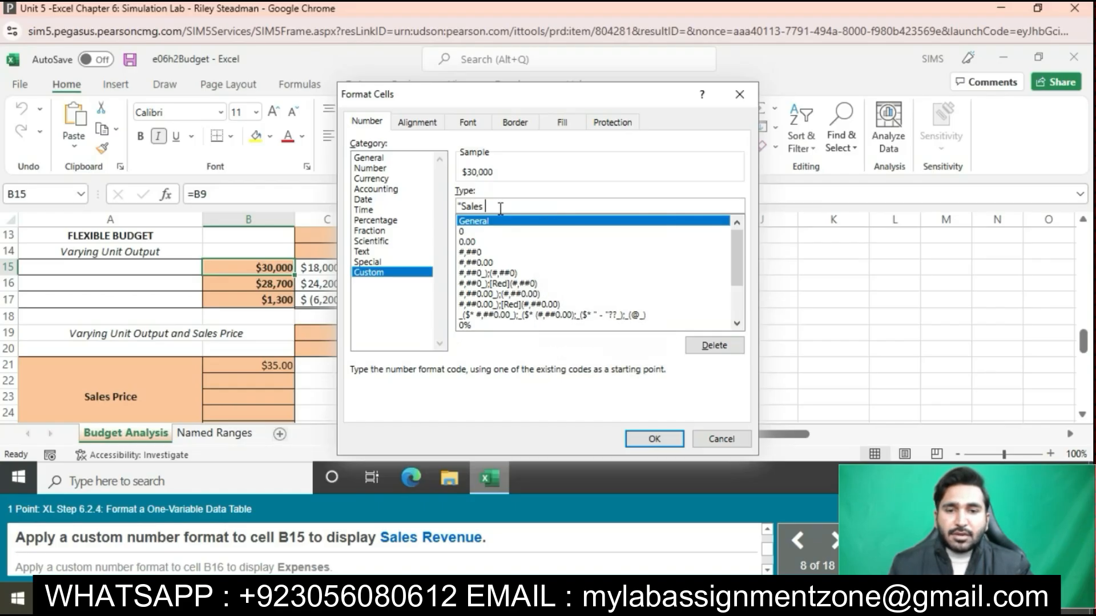
pyautogui.write(' Re')
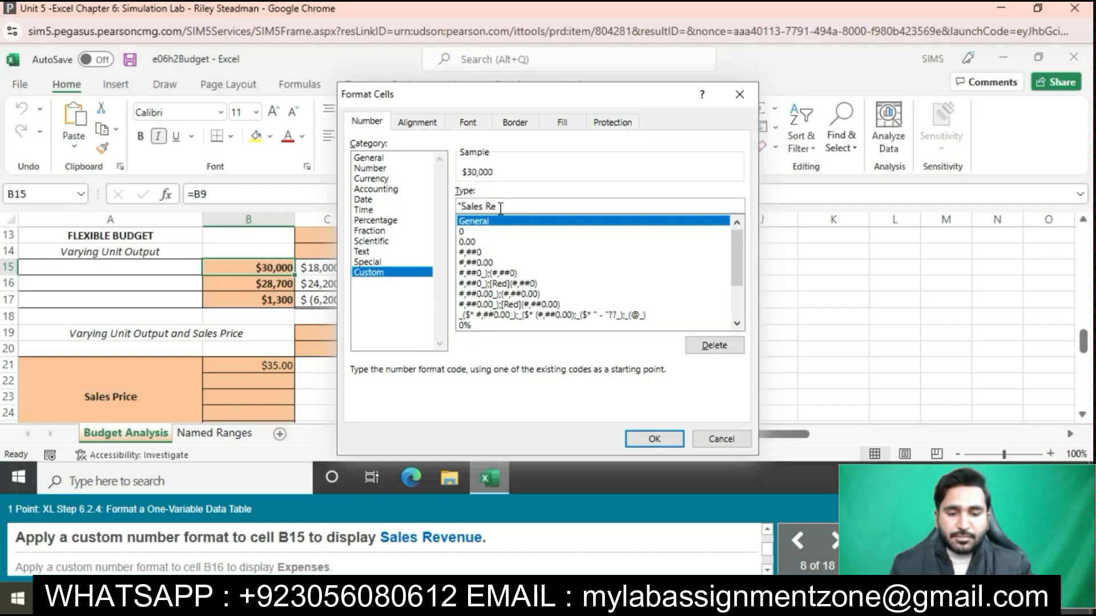
pyautogui.write('venue"')
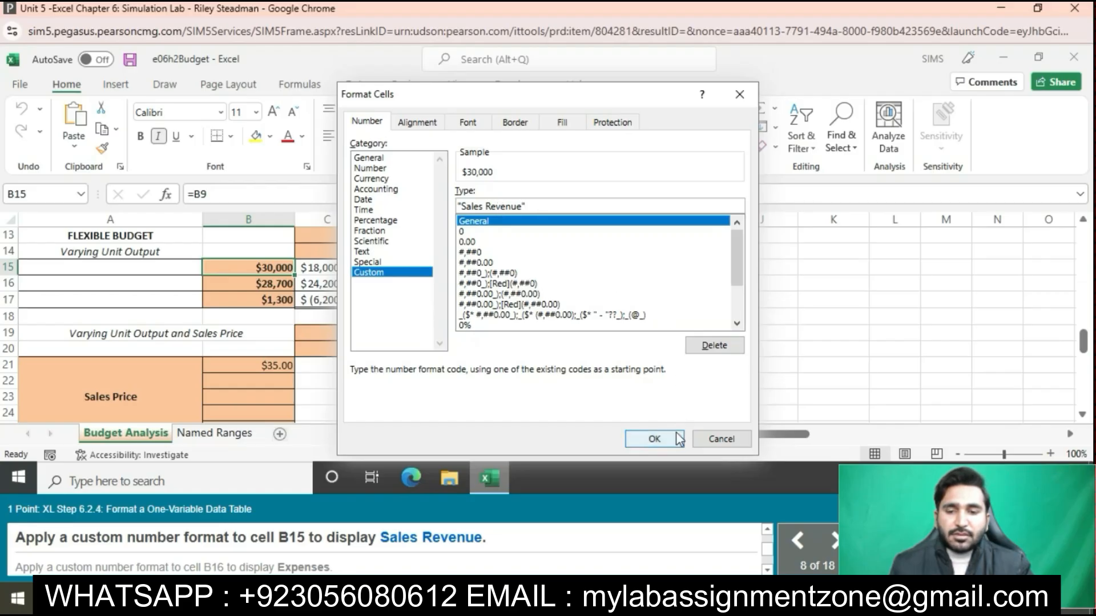
pyautogui.click(653, 439)
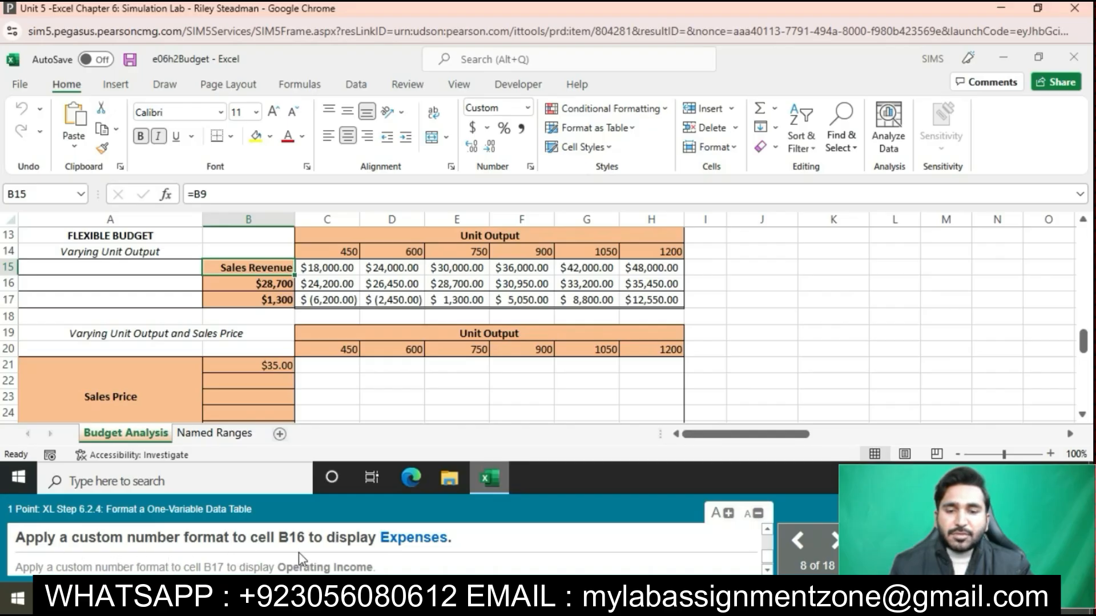
# Give cell B16 the custom number format "Expenses" so the reference displays as that label
pyautogui.click(272, 285)
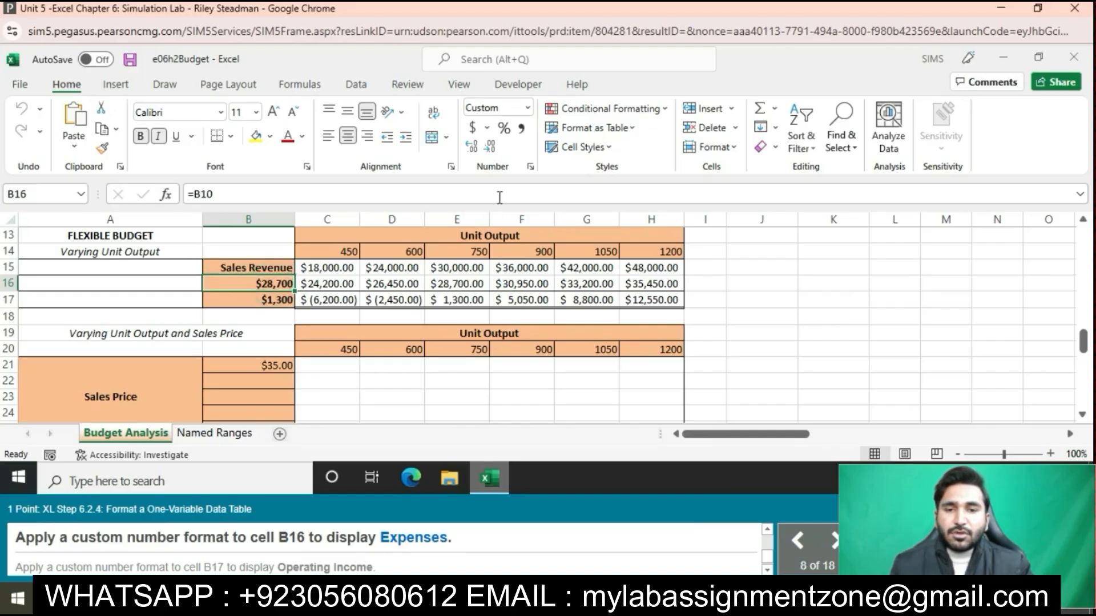
pyautogui.click(530, 166)
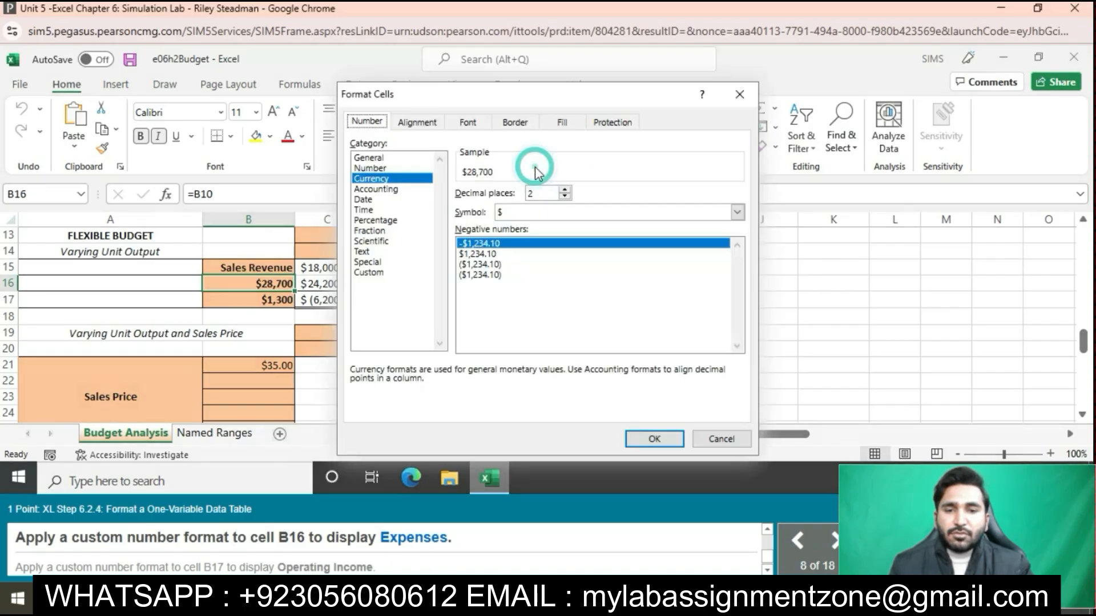
pyautogui.click(360, 273)
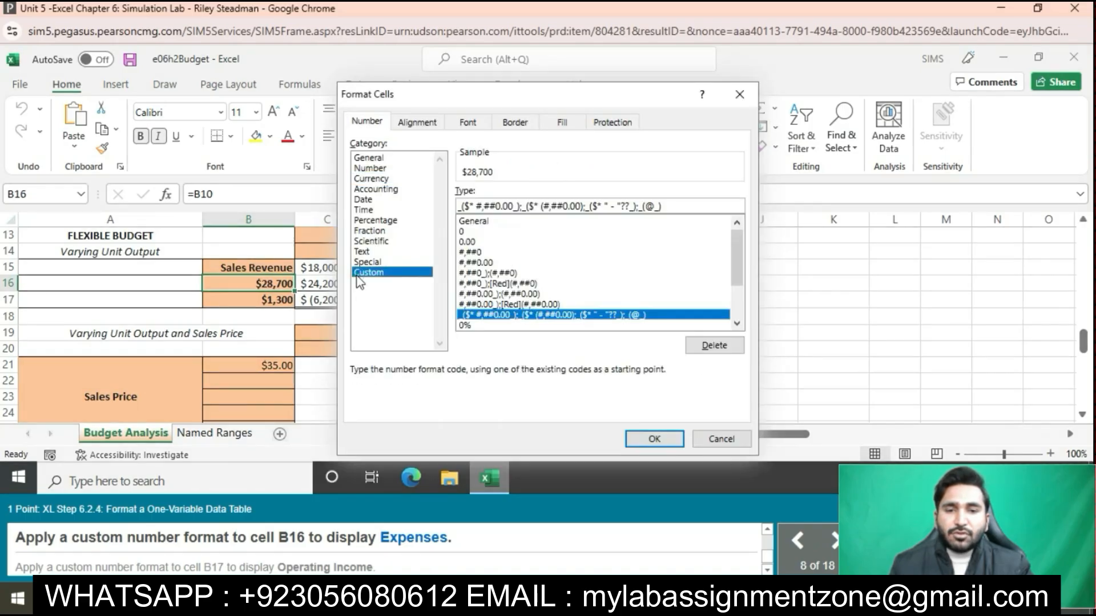
pyautogui.click(479, 222)
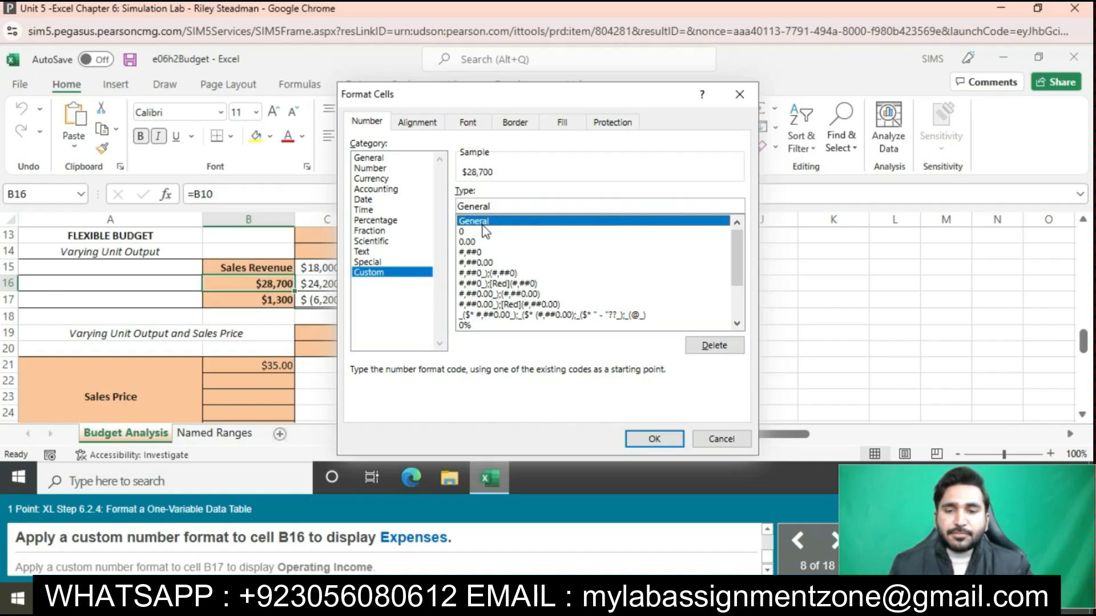
pyautogui.click(503, 207)
pyautogui.press('BackSpace')
pyautogui.press('BackSpace')
pyautogui.press('BackSpace')
pyautogui.press('BackSpace')
pyautogui.press('BackSpace')
pyautogui.press('BackSpace')
pyautogui.press('BackSpace')
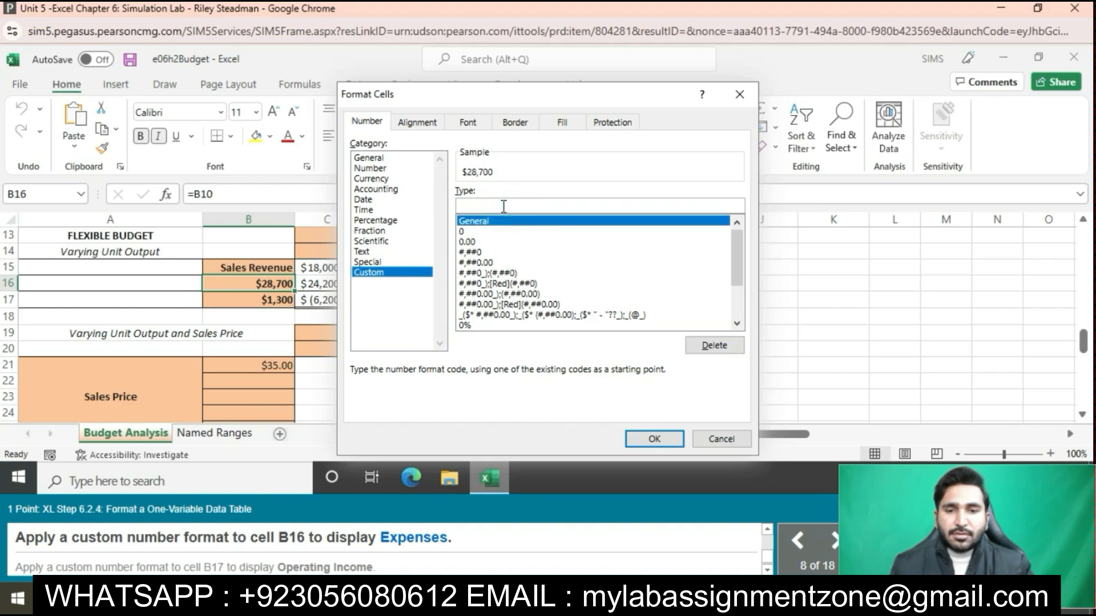
pyautogui.write('"')
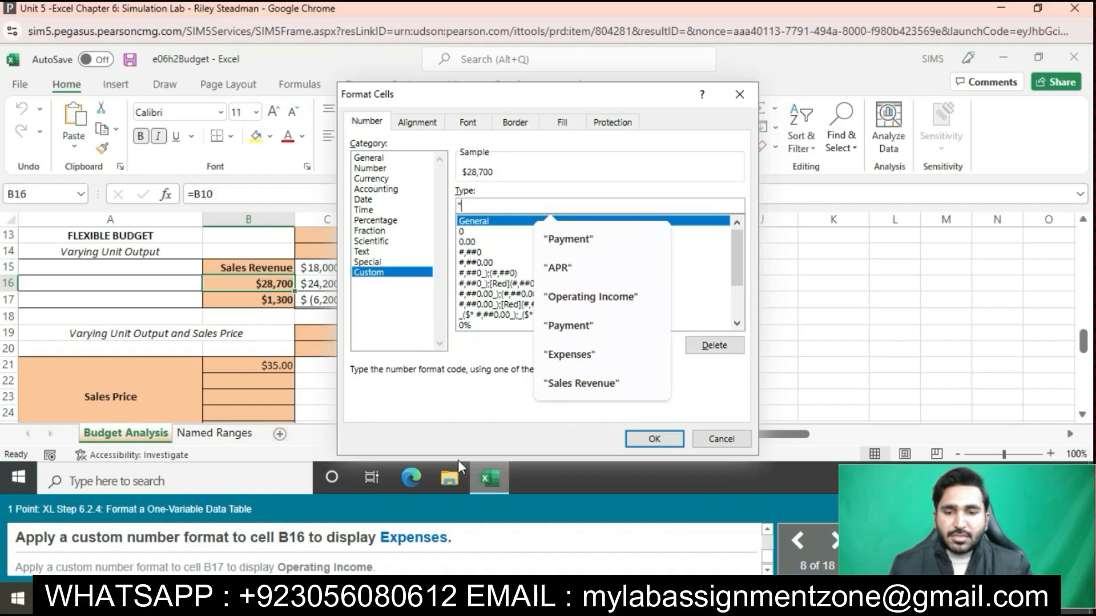
pyautogui.write('E')
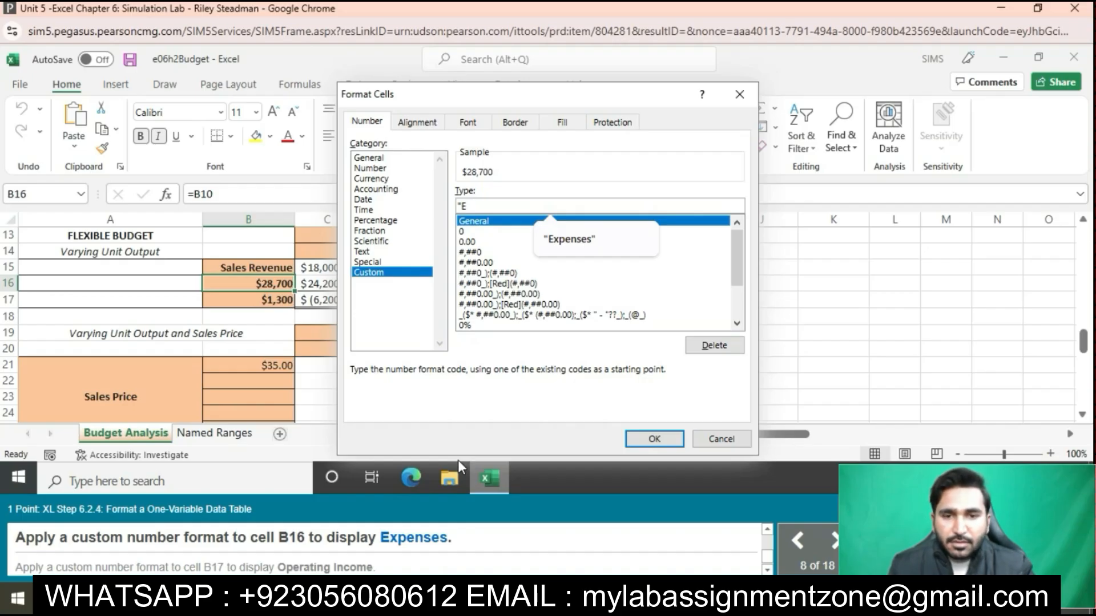
pyautogui.write('xpenses"')
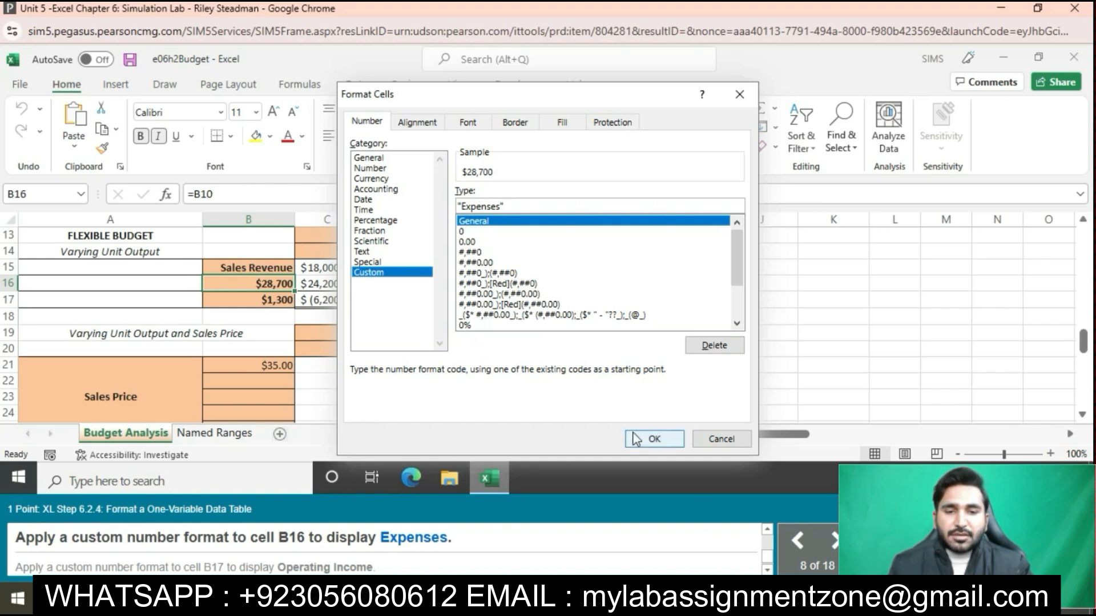
pyautogui.click(662, 439)
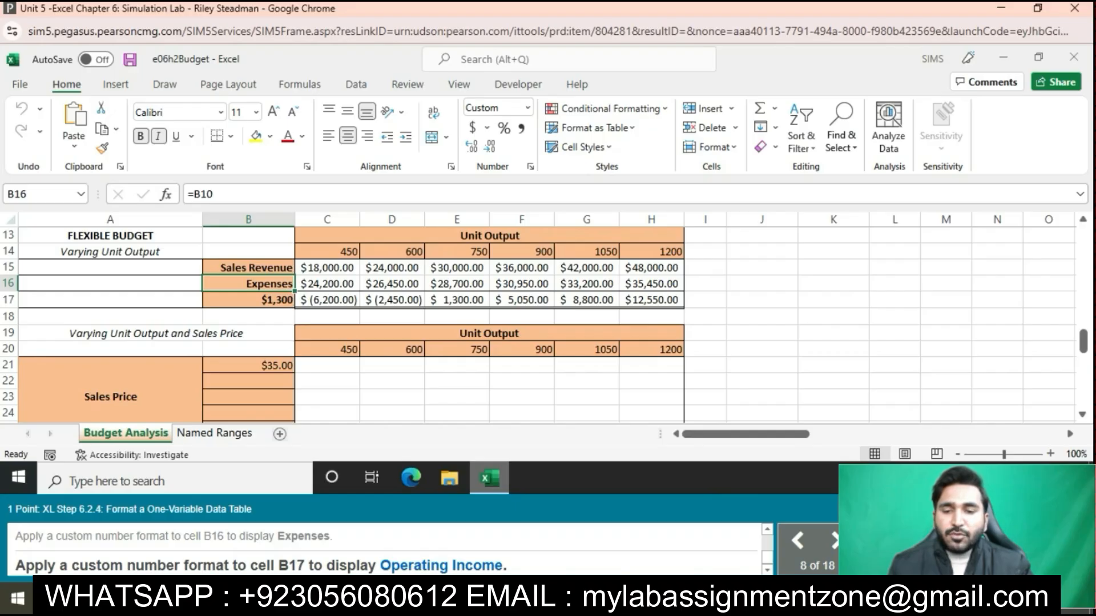
# Format cell B17 with the custom number format "Operating Income" so it displays as that label
pyautogui.click(273, 302)
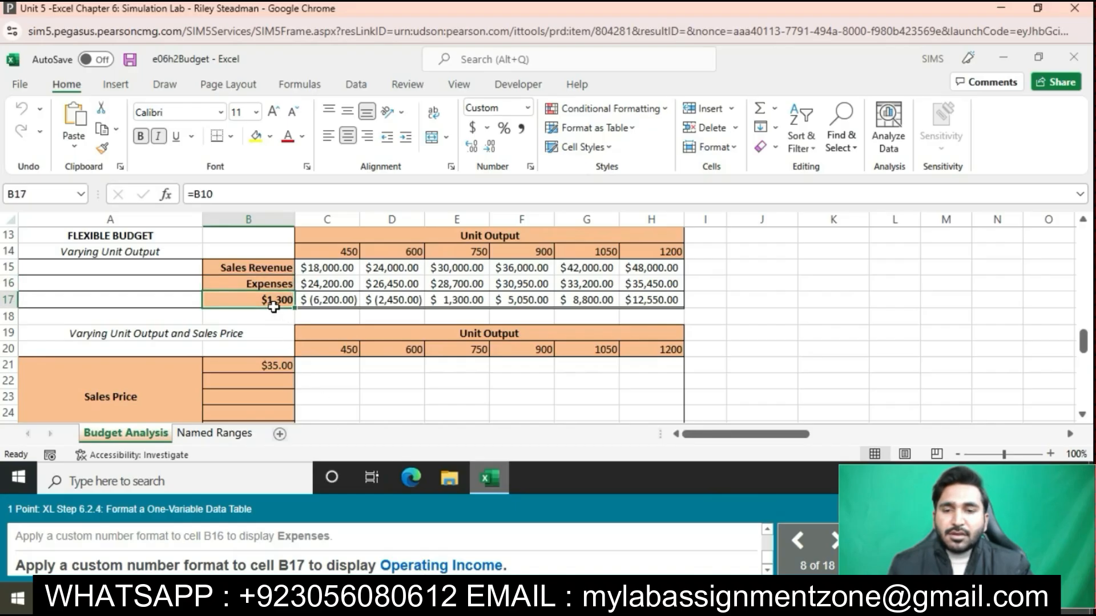
pyautogui.click(530, 167)
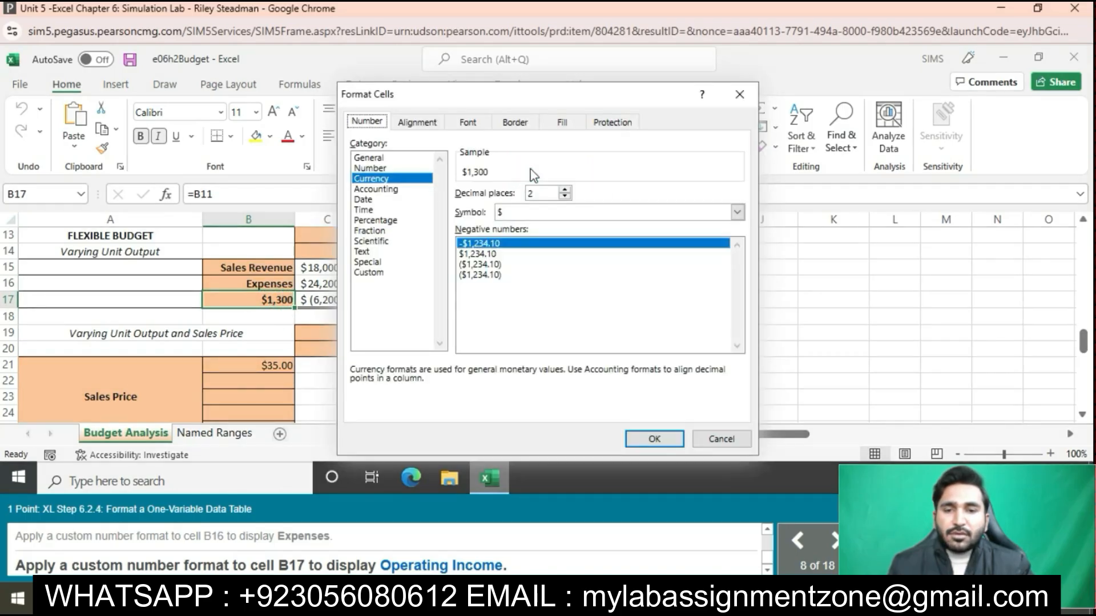
pyautogui.click(374, 273)
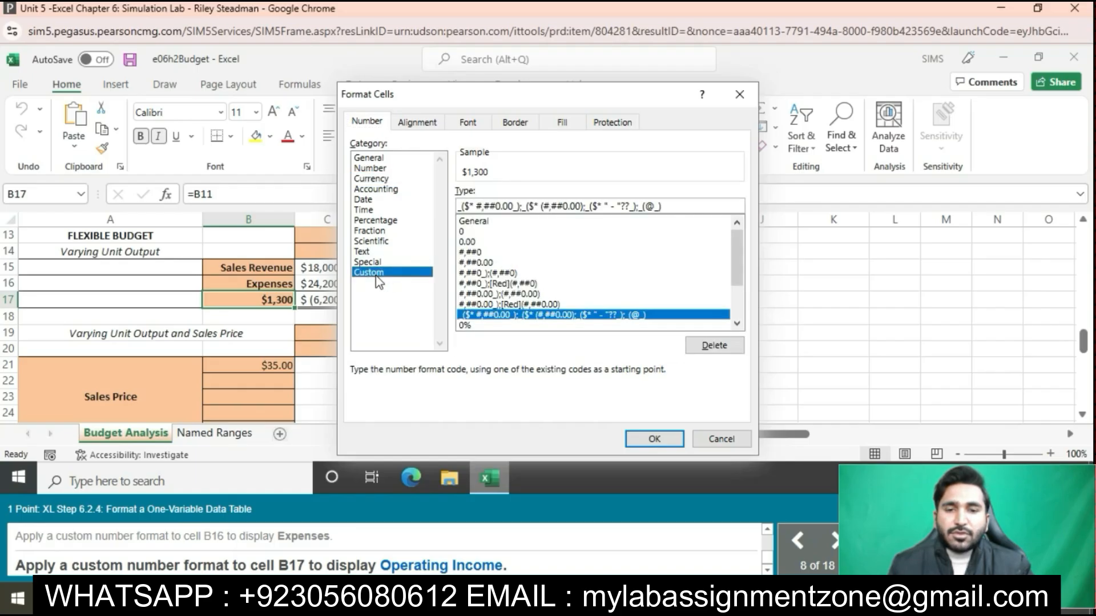
pyautogui.click(482, 222)
pyautogui.click(504, 207)
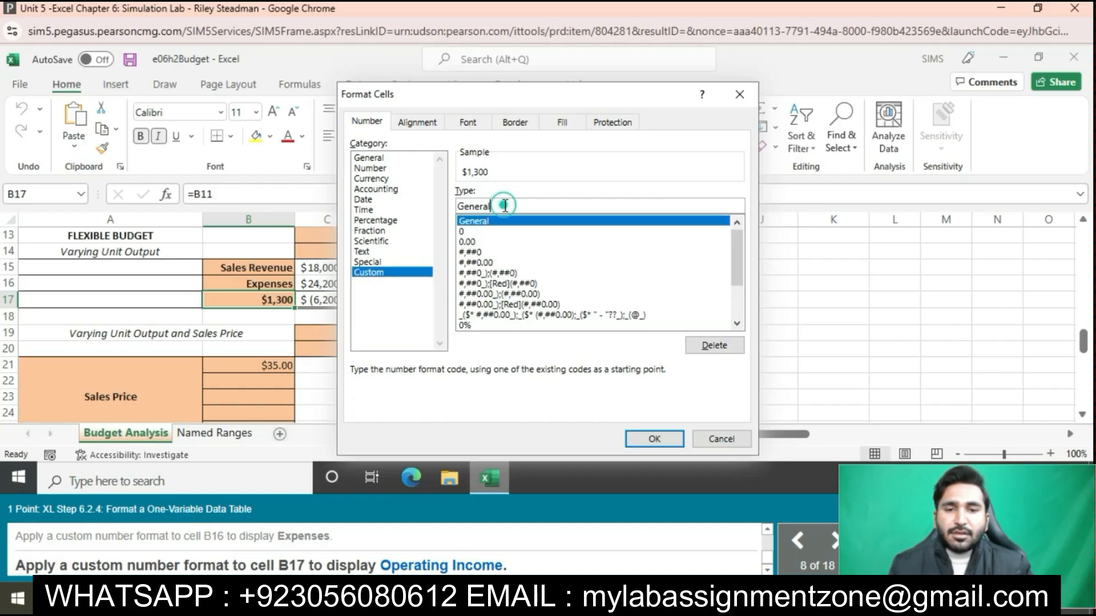
pyautogui.press('BackSpace')
pyautogui.press('BackSpace')
pyautogui.press('BackSpace')
pyautogui.press('BackSpace')
pyautogui.press('BackSpace')
pyautogui.press('BackSpace')
pyautogui.press('BackSpace')
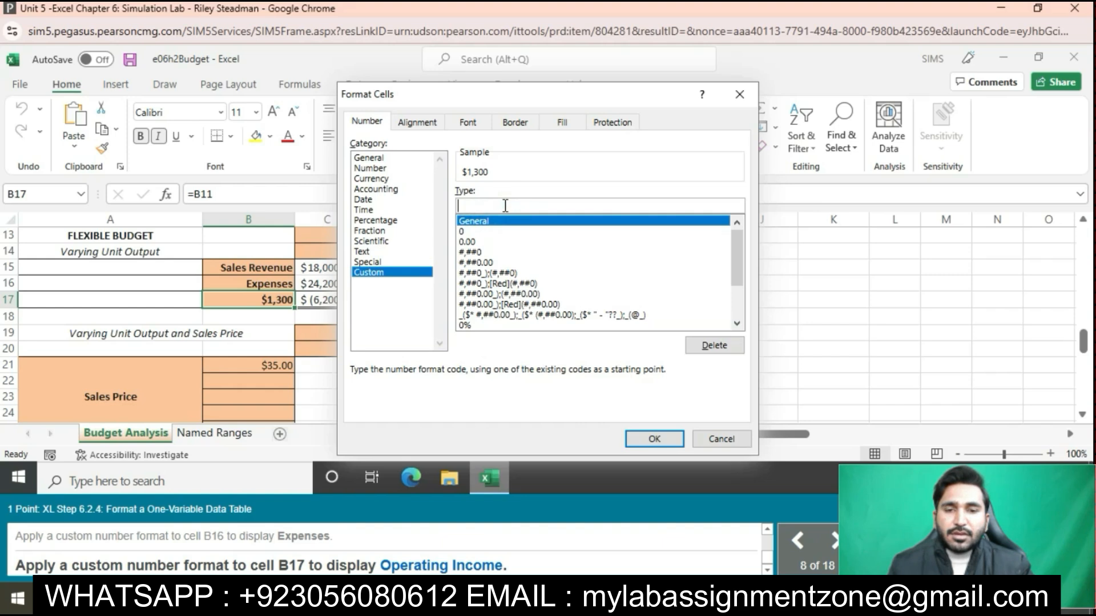
pyautogui.write('"')
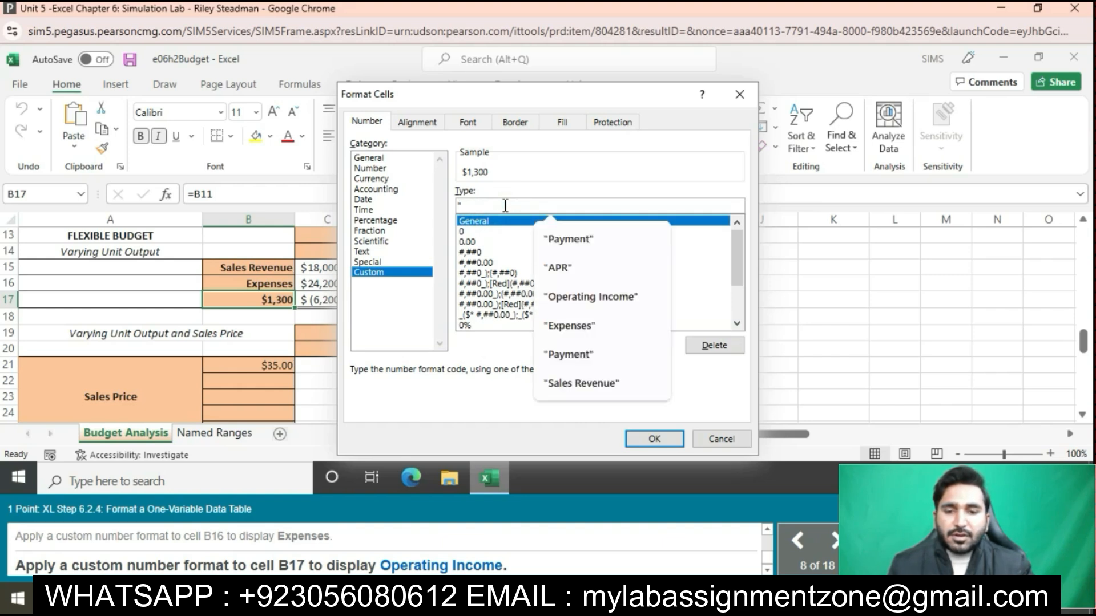
pyautogui.write('O')
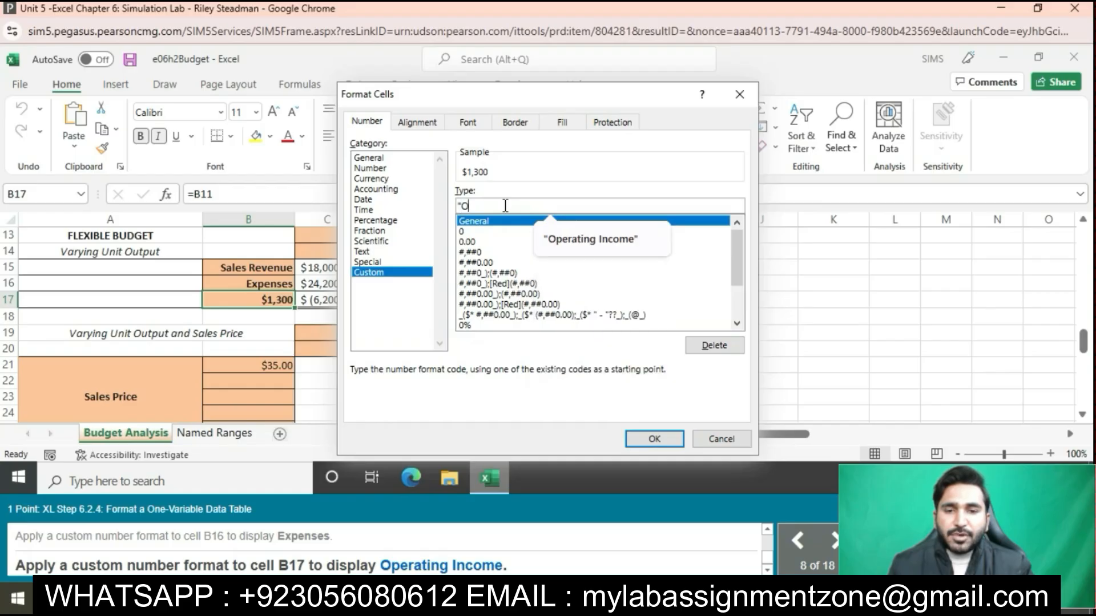
pyautogui.write('perating')
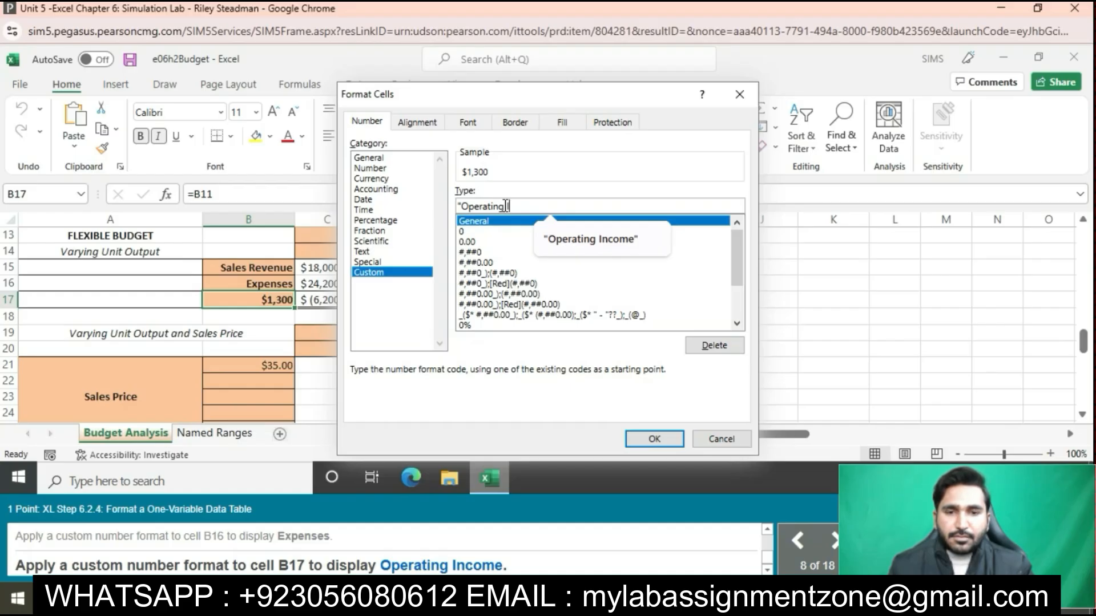
pyautogui.write(' In')
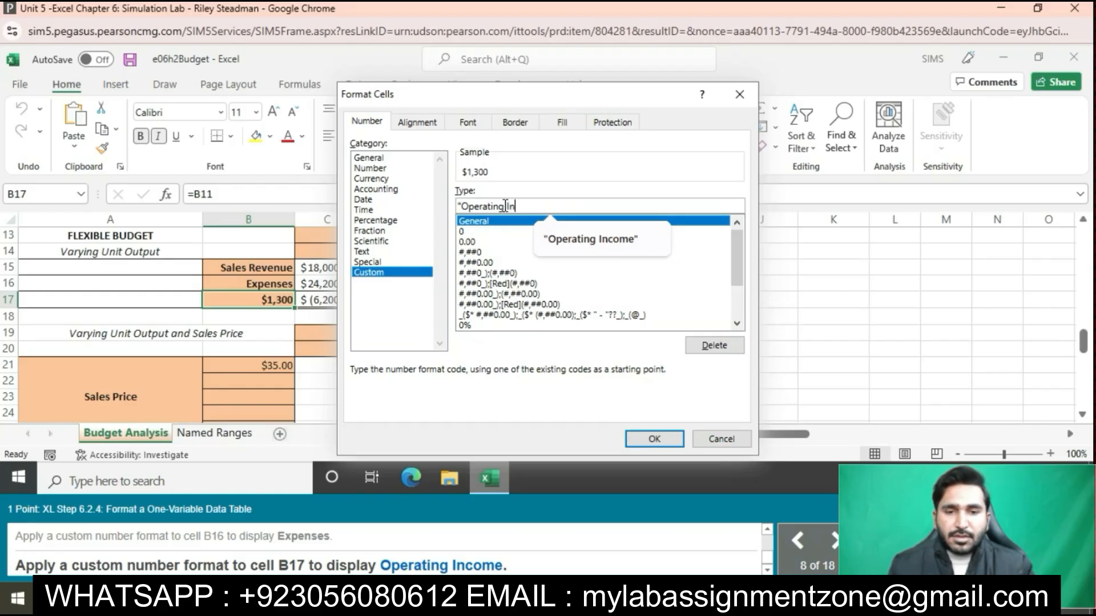
pyautogui.write('com')
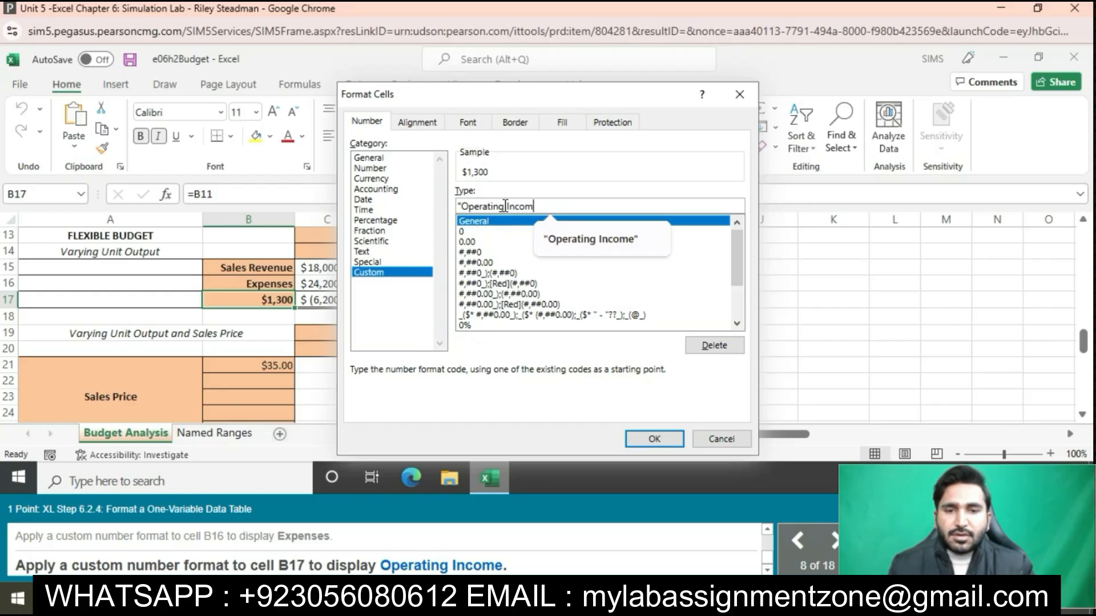
pyautogui.write('e"')
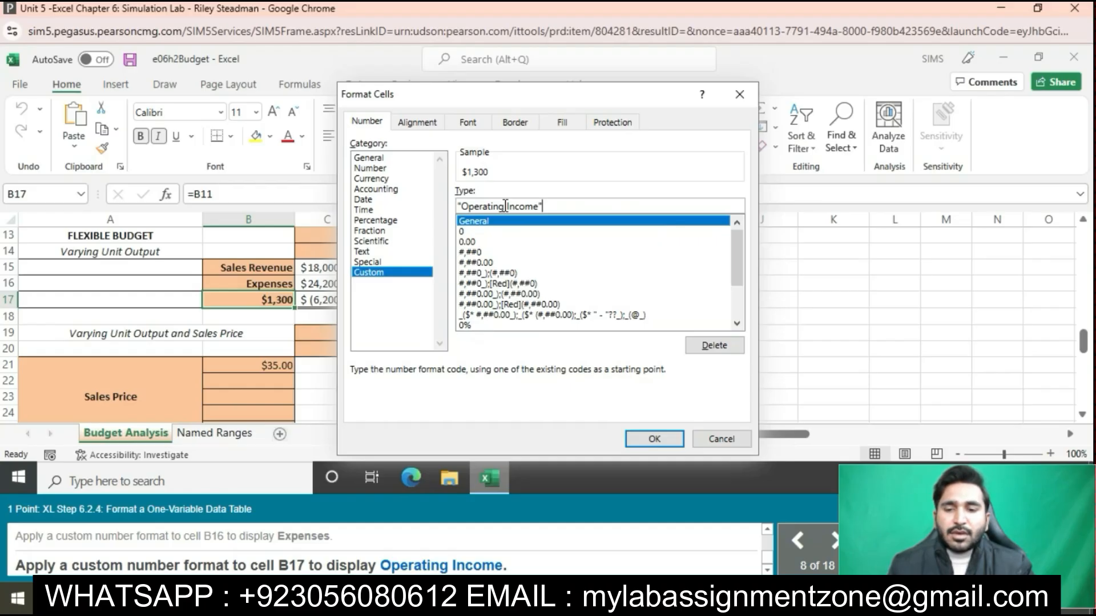
pyautogui.click(670, 437)
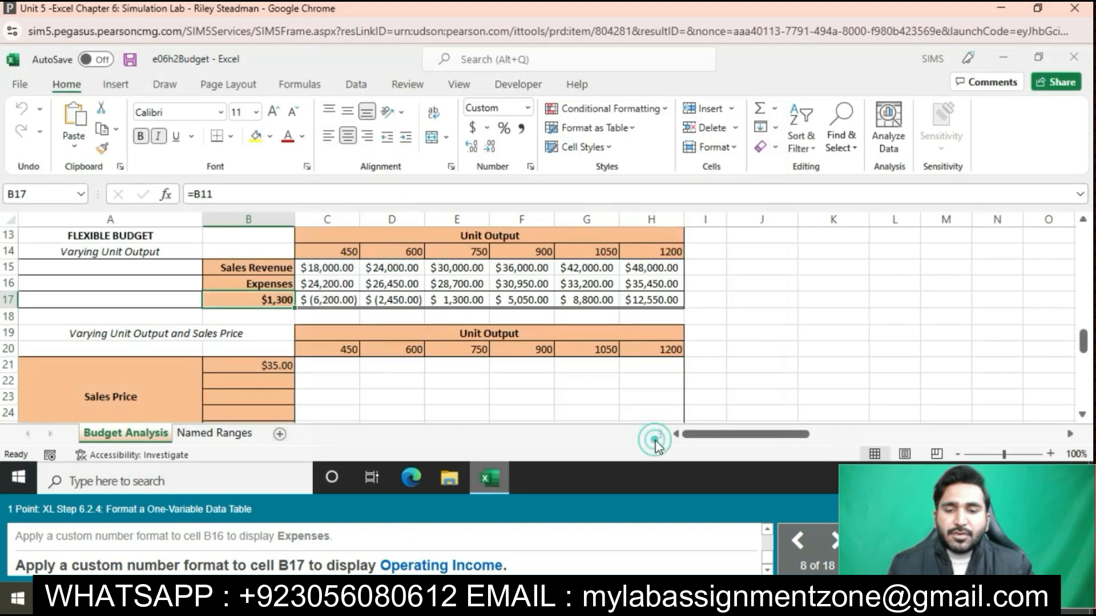